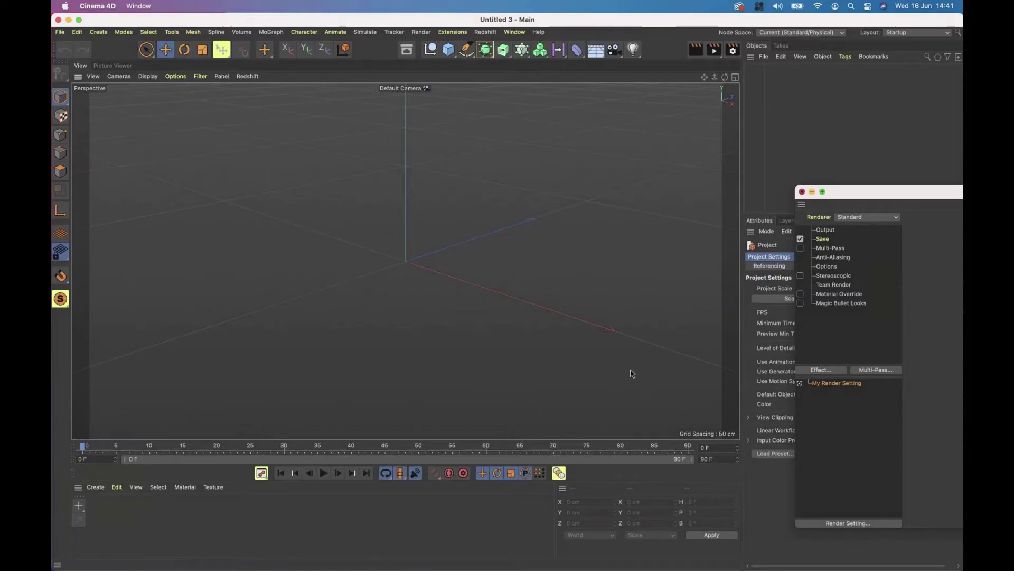
Step: Close the Render Settings window and browse the Material Manager's Create > Materials list
{"action": "left_click", "coordinate": [804, 192]}
{"action": "left_click", "coordinate": [378, 518]}
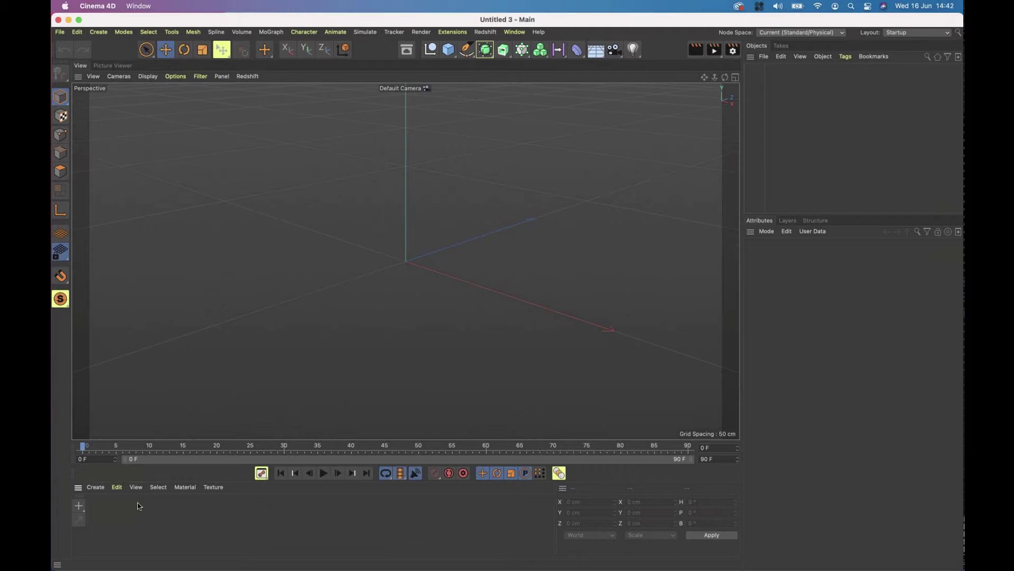
{"action": "left_click", "coordinate": [96, 487]}
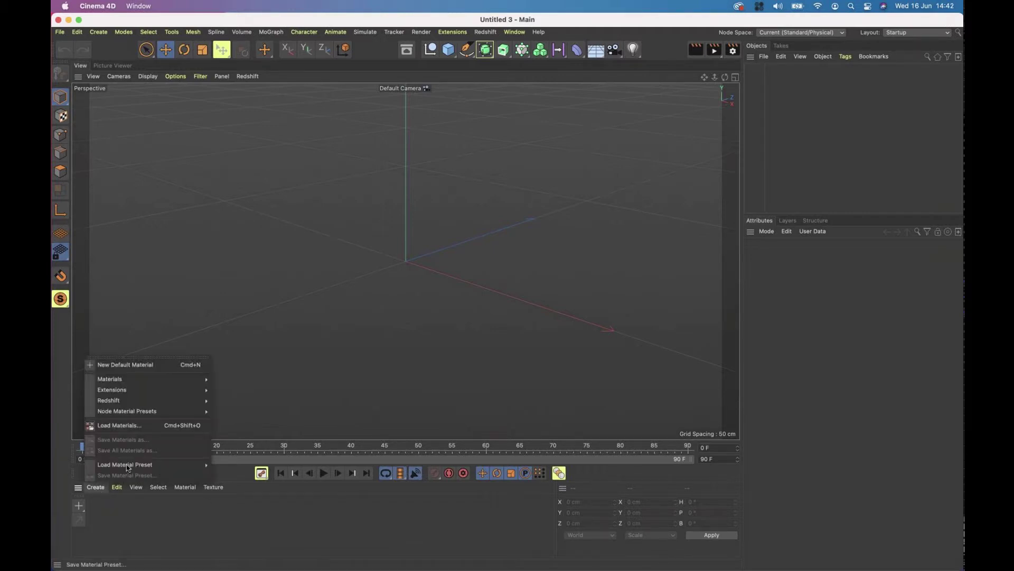
{"action": "mouse_move", "coordinate": [189, 380]}
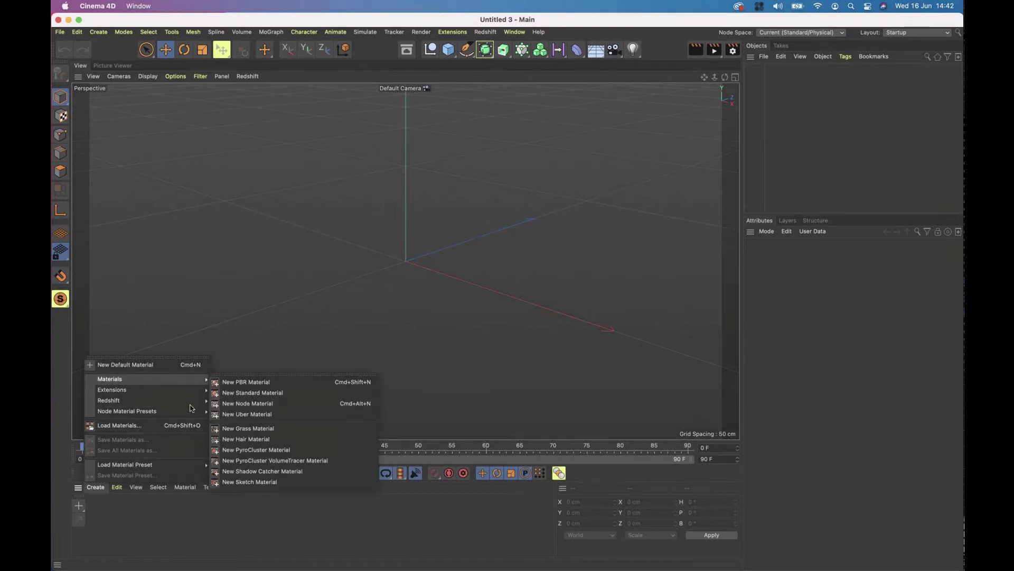
{"action": "mouse_move", "coordinate": [191, 402]}
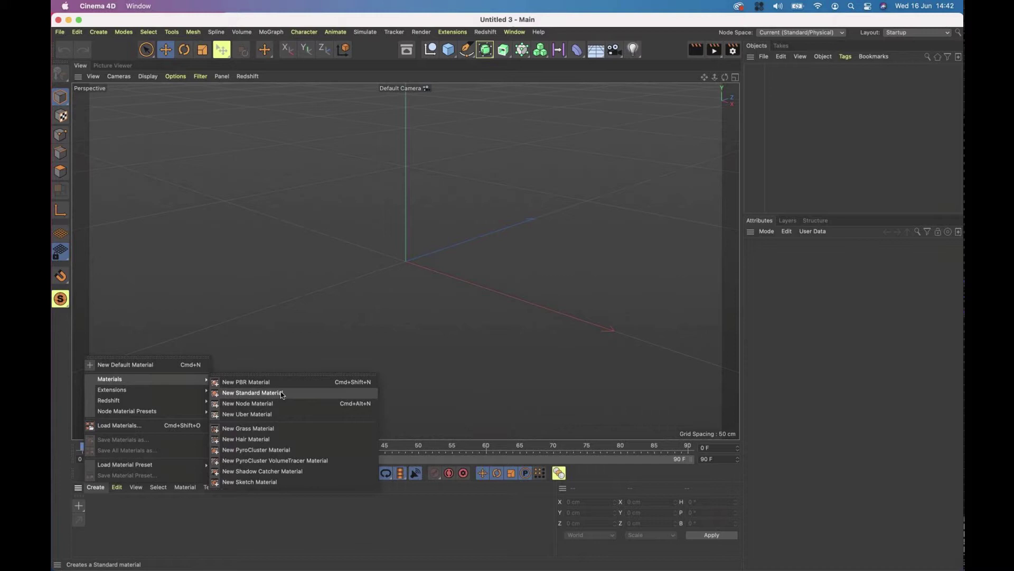
Step: Create and delete a standard material, add the default material Mat, and widen the side panels
{"action": "left_click", "coordinate": [267, 394]}
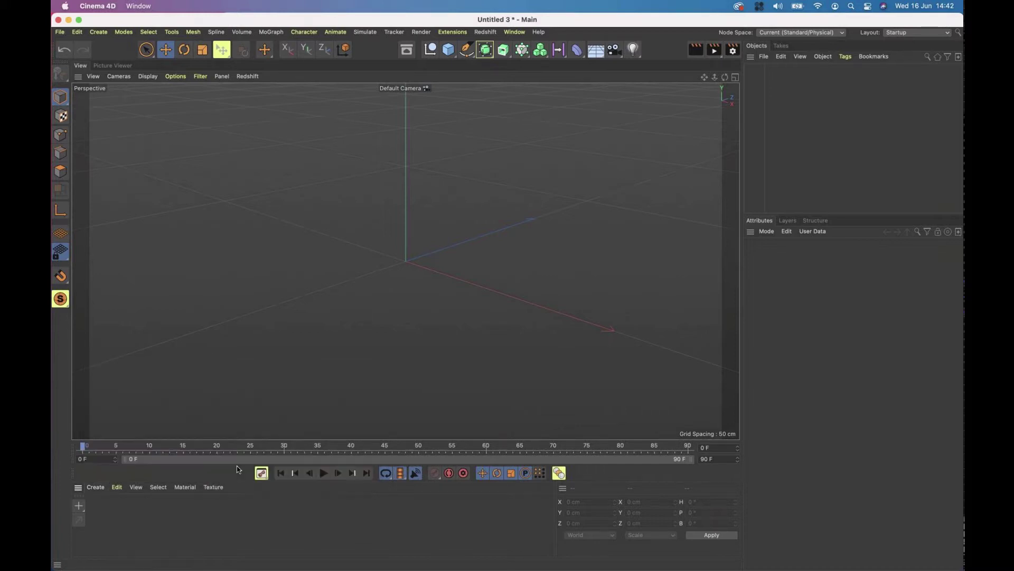
{"action": "key", "text": "Delete"}
{"action": "left_click", "coordinate": [78, 506]}
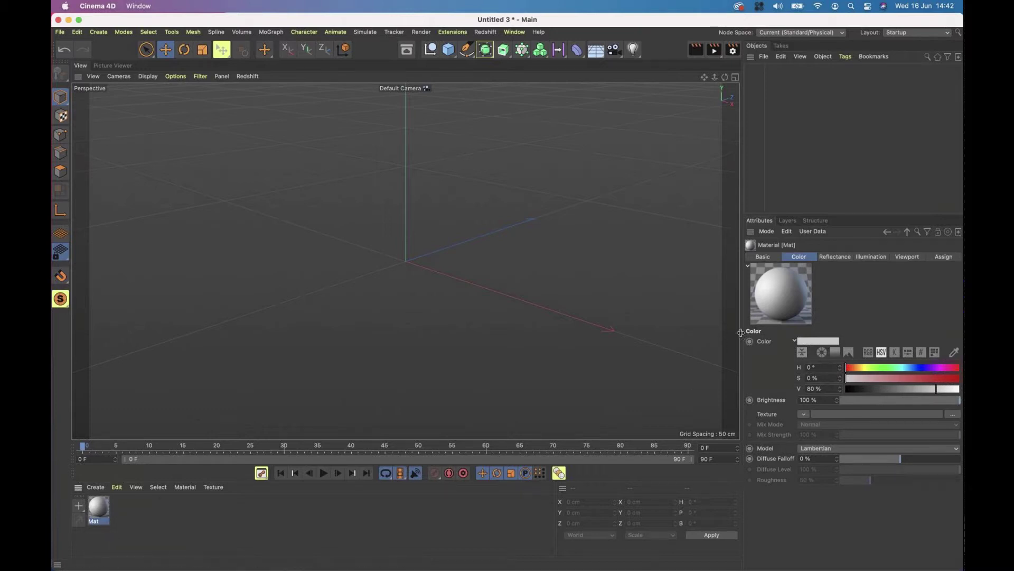
{"action": "left_click_drag", "start_coordinate": [697, 334], "coordinate": [696, 334]}
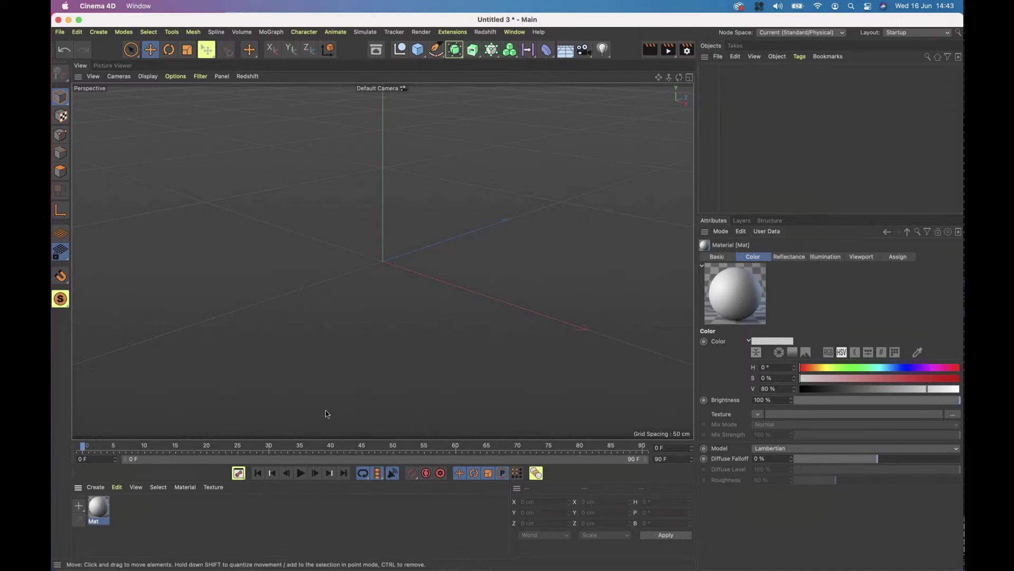
Step: Open Mat in the Material Editor and bring up its Color channel
{"action": "double_click", "coordinate": [96, 512]}
{"action": "left_click_drag", "start_coordinate": [241, 196], "coordinate": [474, 104]}
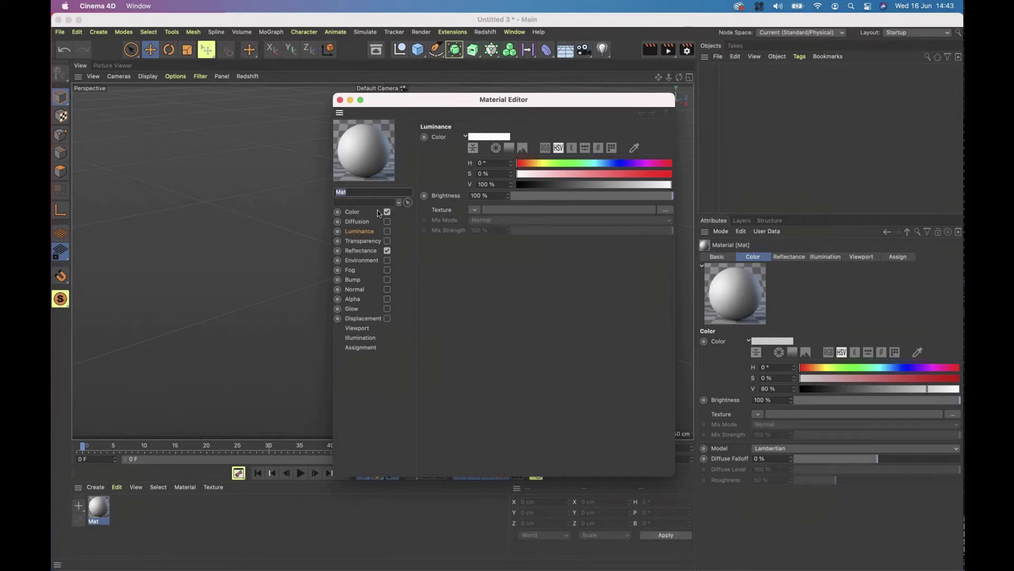
{"action": "left_click", "coordinate": [350, 213]}
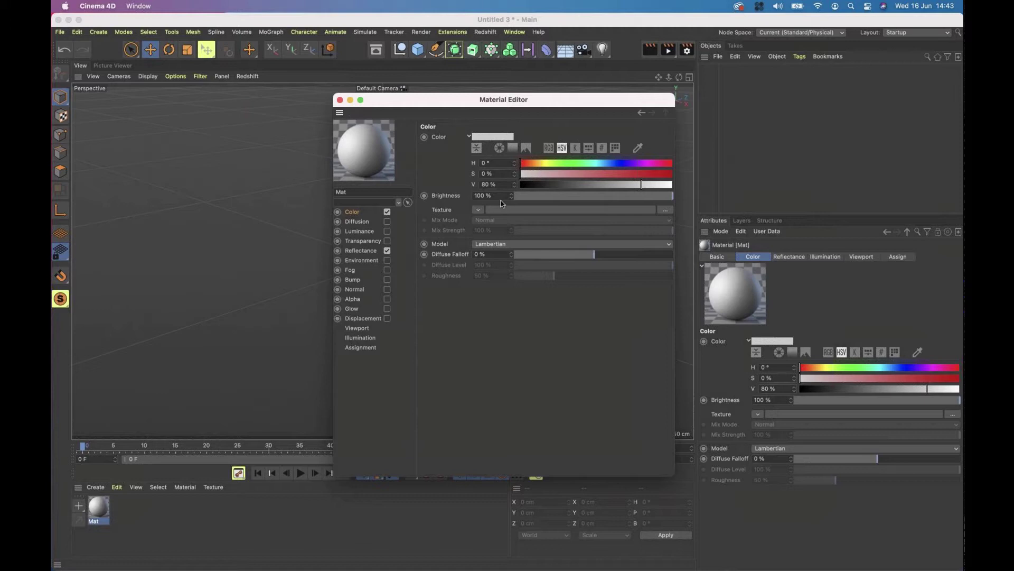
Step: Experiment with the Color HSV sliders, trying magenta, brightness 100% and green hues
{"action": "left_click", "coordinate": [625, 171]}
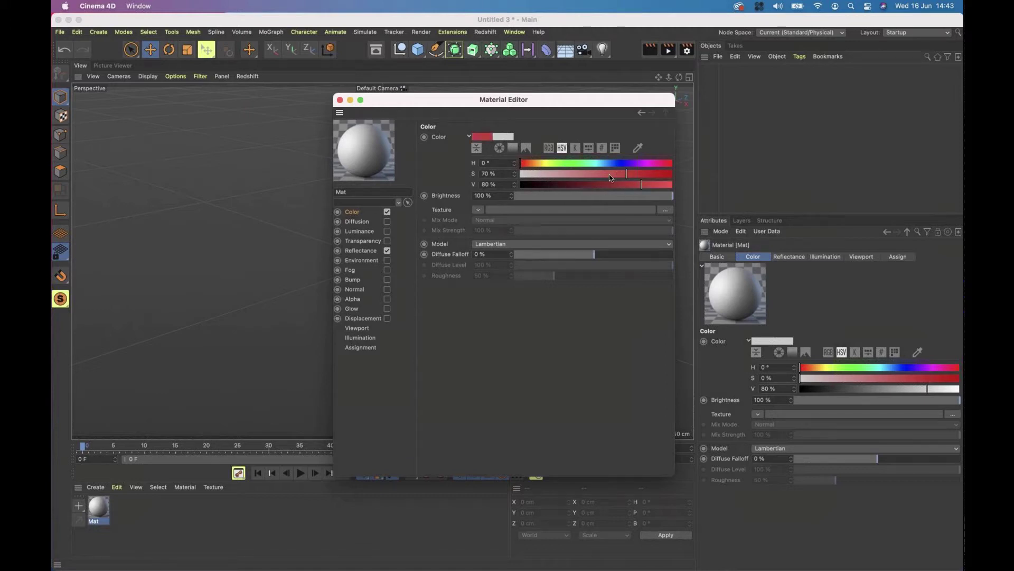
{"action": "left_click_drag", "start_coordinate": [580, 164], "coordinate": [607, 196]}
{"action": "left_click_drag", "start_coordinate": [675, 199], "coordinate": [676, 199]}
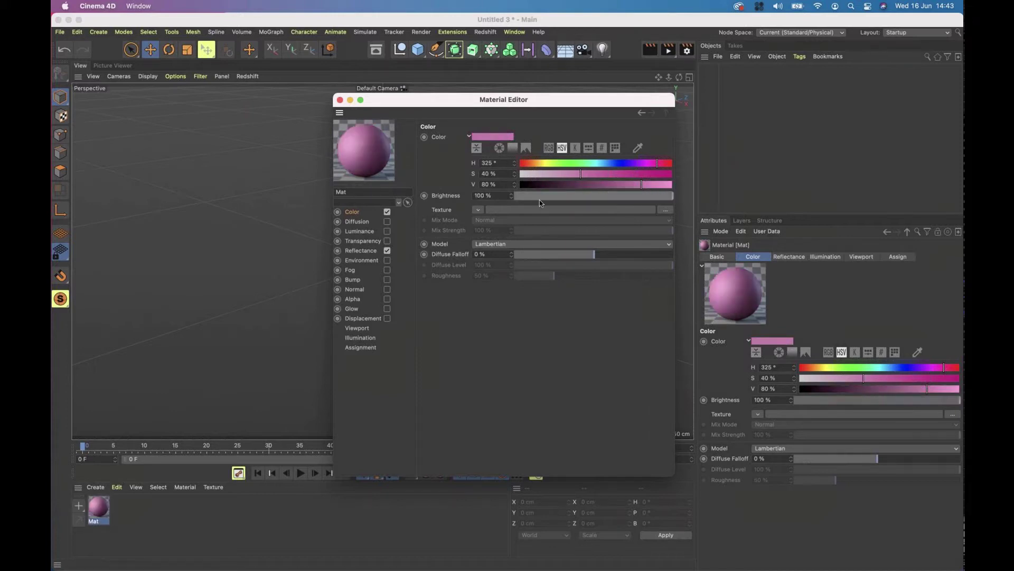
{"action": "left_click_drag", "start_coordinate": [512, 195], "coordinate": [511, 193]}
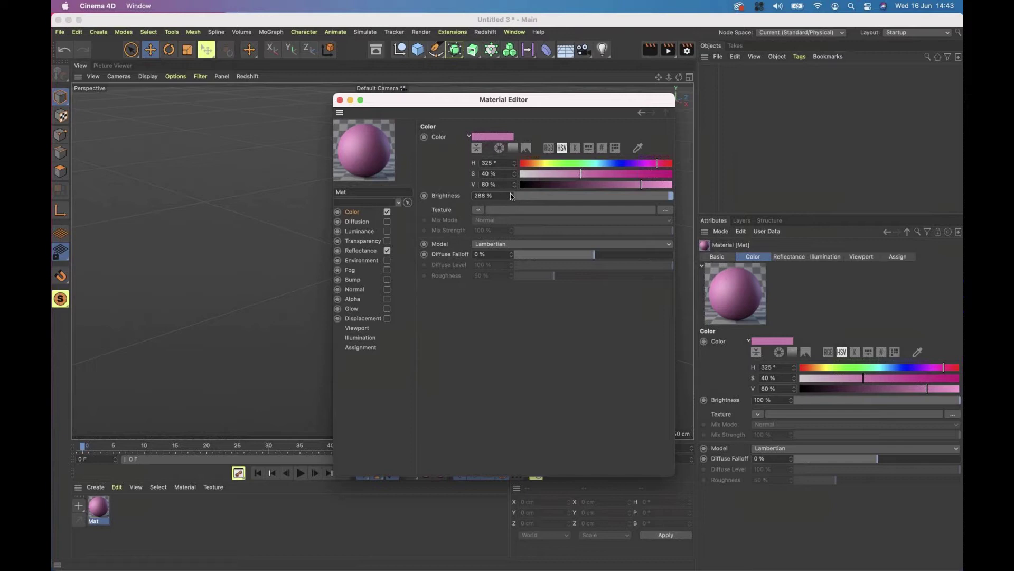
{"action": "double_click", "coordinate": [483, 195]}
{"action": "type", "text": "100"}
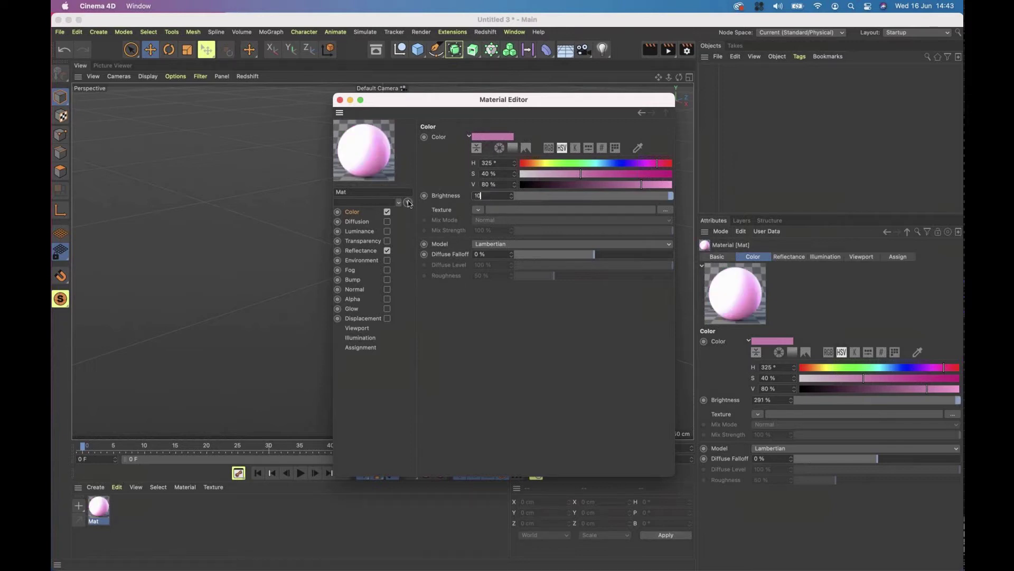
{"action": "key", "text": "Return"}
{"action": "left_click", "coordinate": [634, 174]}
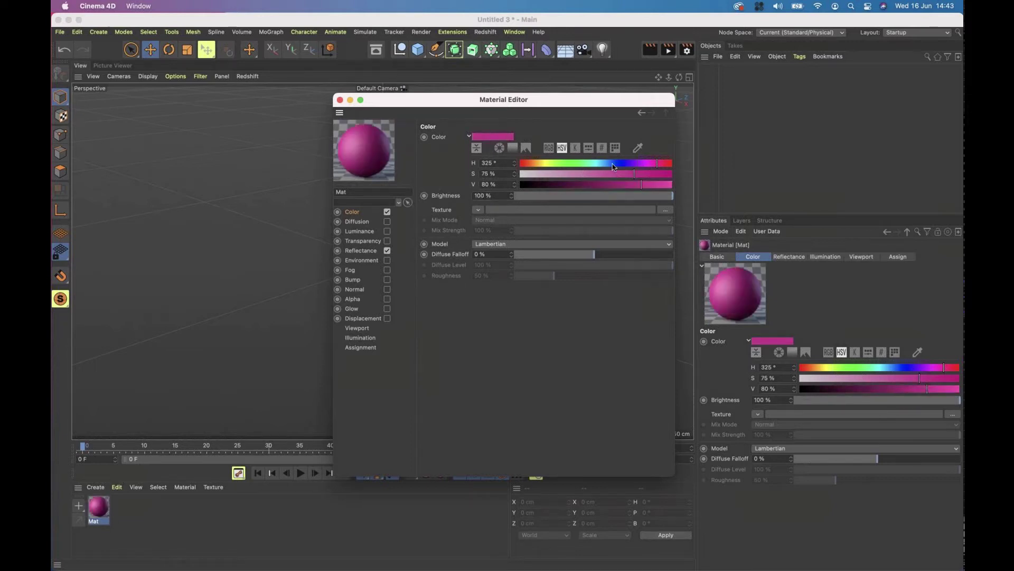
{"action": "left_click_drag", "start_coordinate": [634, 163], "coordinate": [580, 163]}
Step: Try the colour wheel and spectrum pickers, then set the colour to red: H 360°, S 100%, V 100%
{"action": "left_click", "coordinate": [499, 148]}
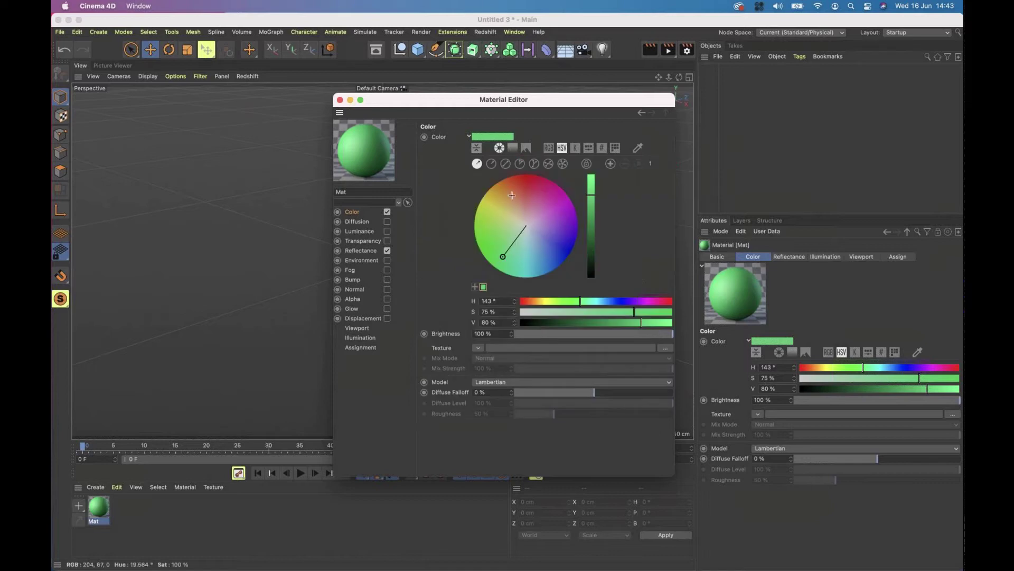
{"action": "left_click", "coordinate": [512, 150]}
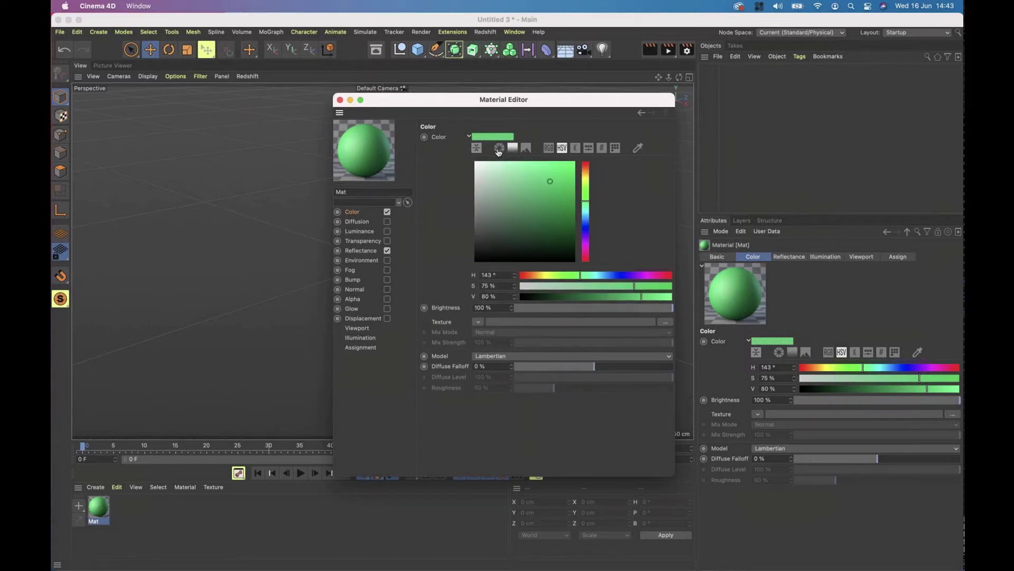
{"action": "left_click", "coordinate": [498, 150]}
{"action": "left_click", "coordinate": [497, 149]}
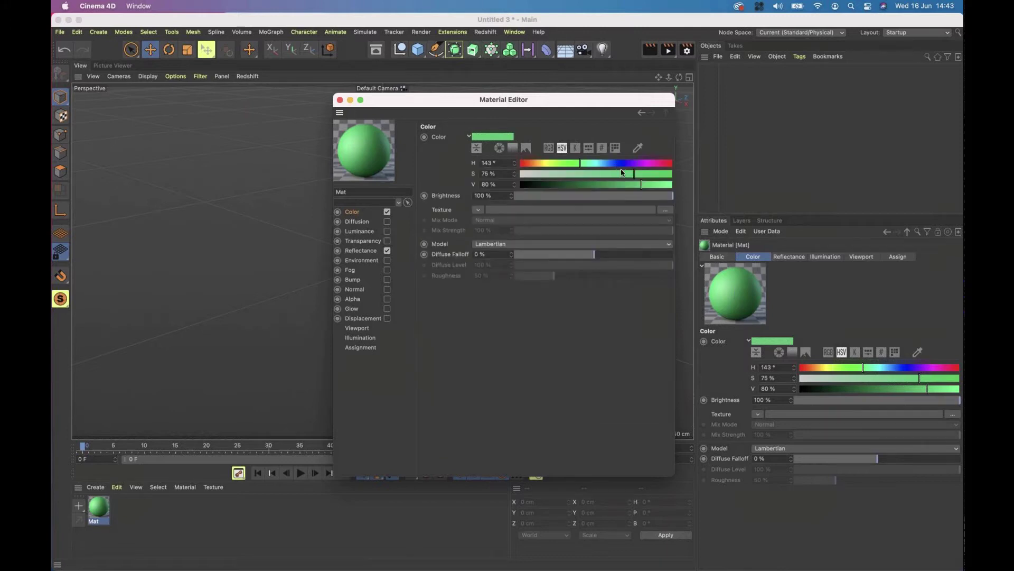
{"action": "left_click", "coordinate": [616, 165]}
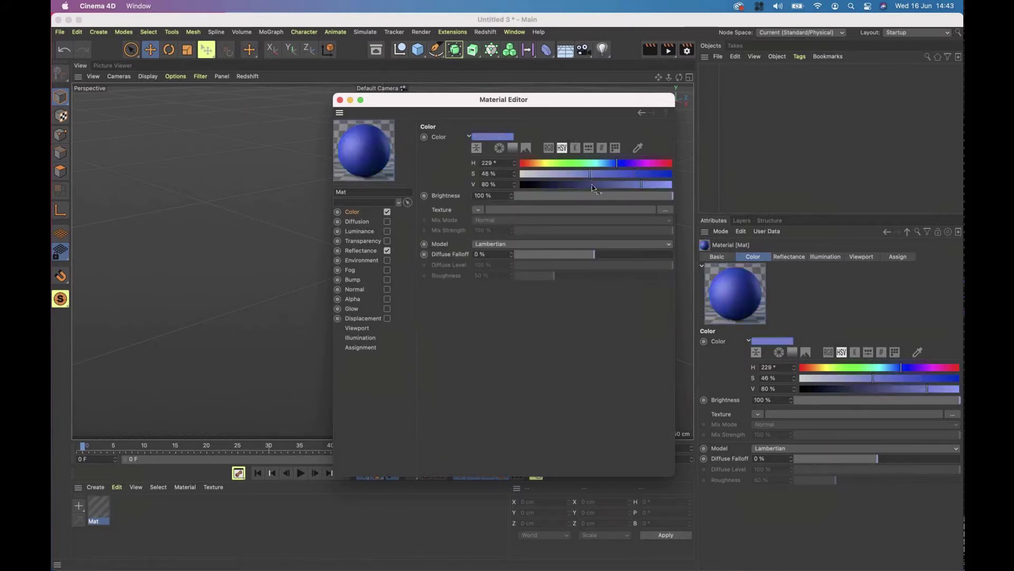
{"action": "left_click_drag", "start_coordinate": [657, 164], "coordinate": [676, 184]}
{"action": "left_click", "coordinate": [670, 174]}
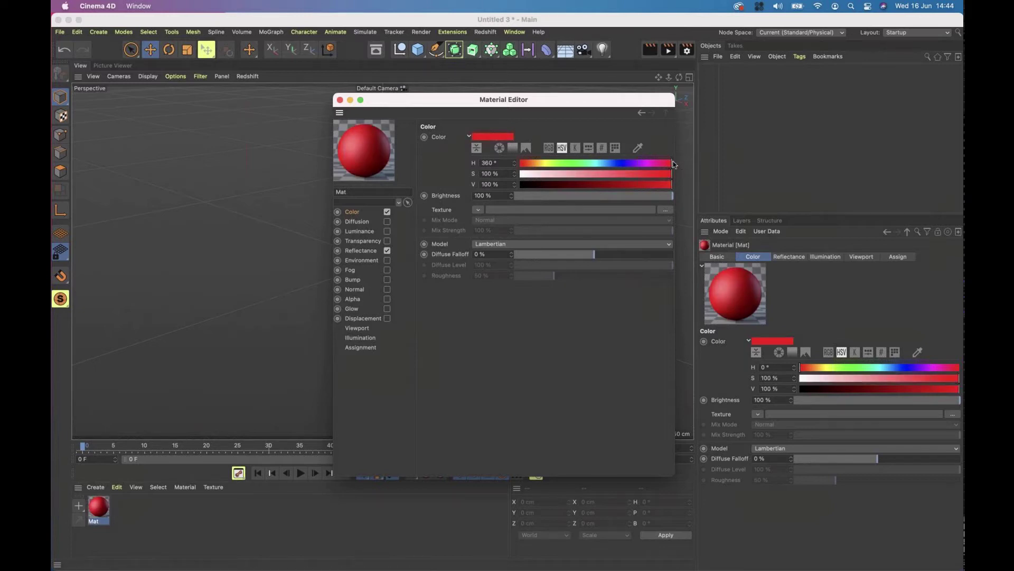
Step: Load Test0000.png from the Desktop Training folder as Mat's colour texture, copying it to the project
{"action": "left_click", "coordinate": [478, 210]}
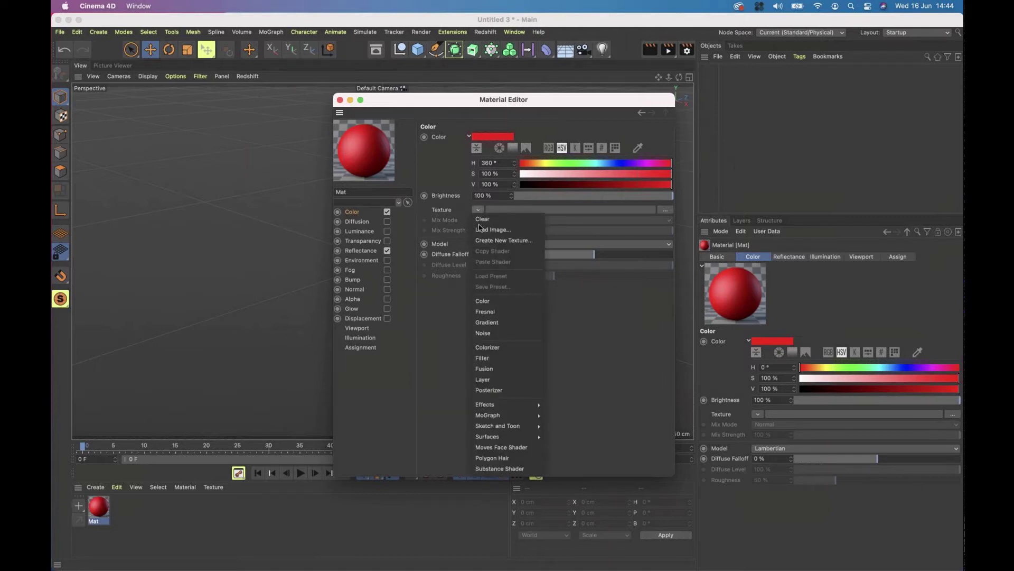
{"action": "left_click", "coordinate": [599, 210]}
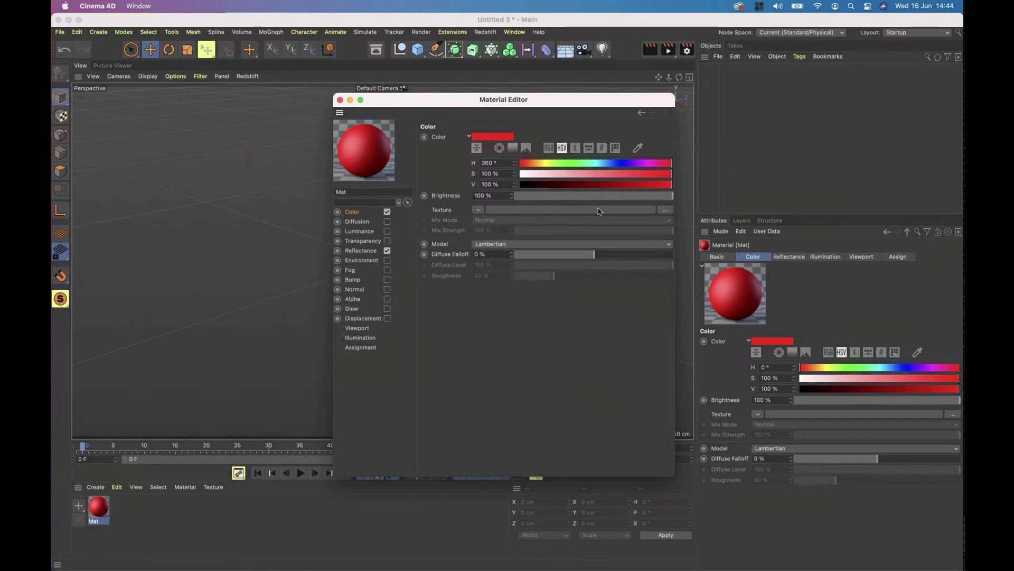
{"action": "left_click", "coordinate": [662, 211]}
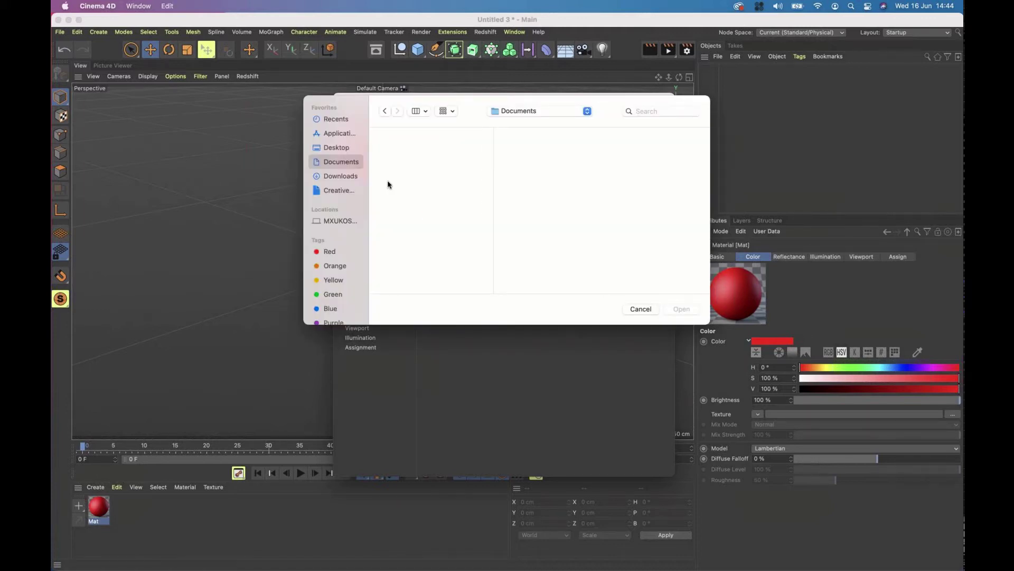
{"action": "left_click", "coordinate": [330, 148]}
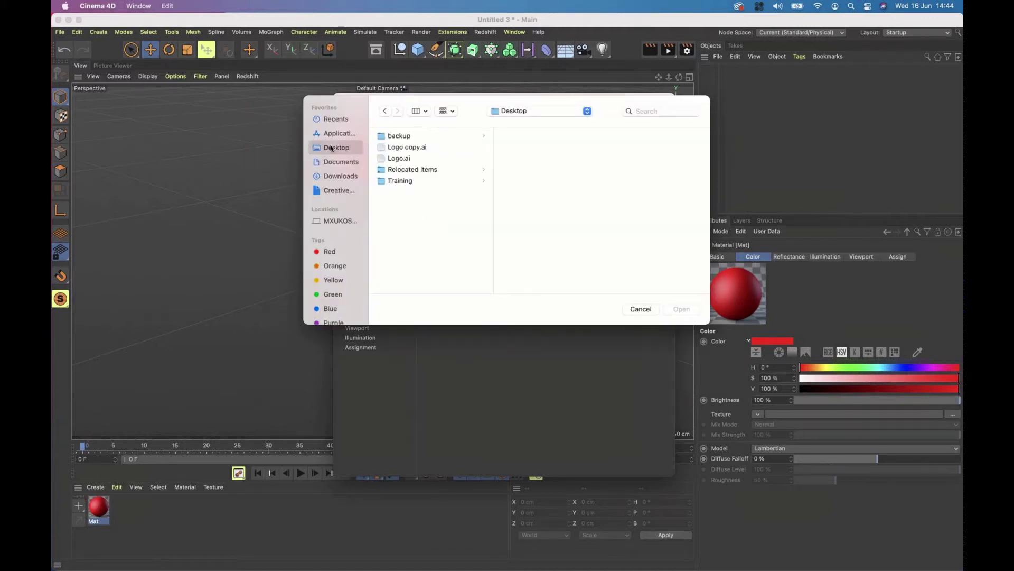
{"action": "left_click", "coordinate": [396, 179]}
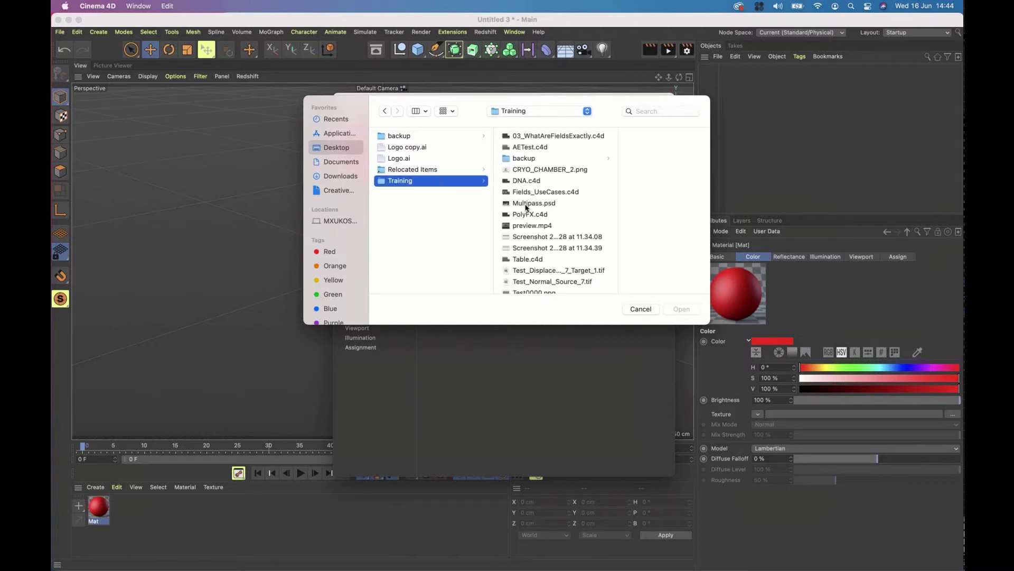
{"action": "left_click", "coordinate": [531, 234]}
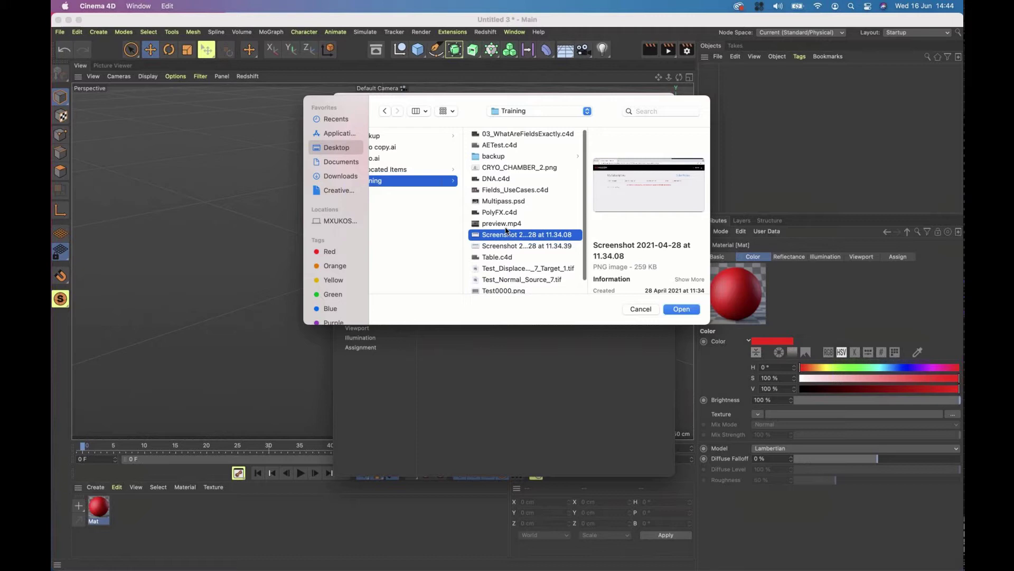
{"action": "left_click", "coordinate": [501, 269]}
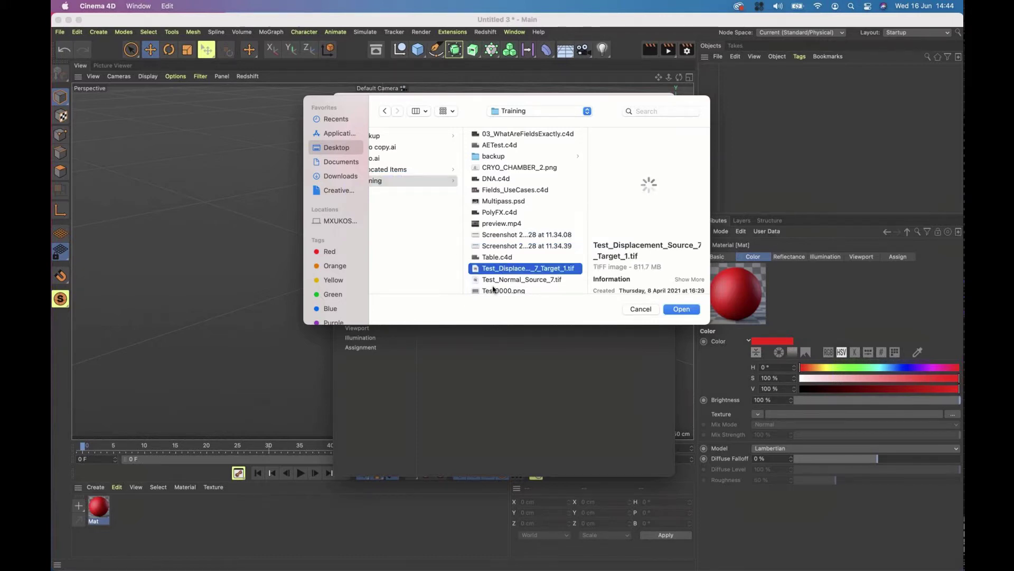
{"action": "left_click", "coordinate": [494, 290]}
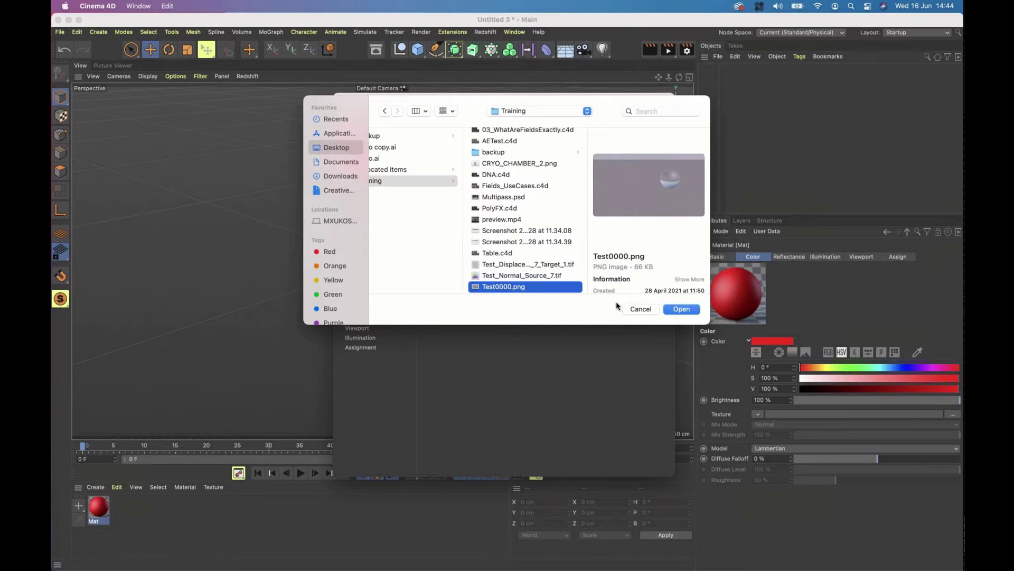
{"action": "left_click", "coordinate": [682, 309]}
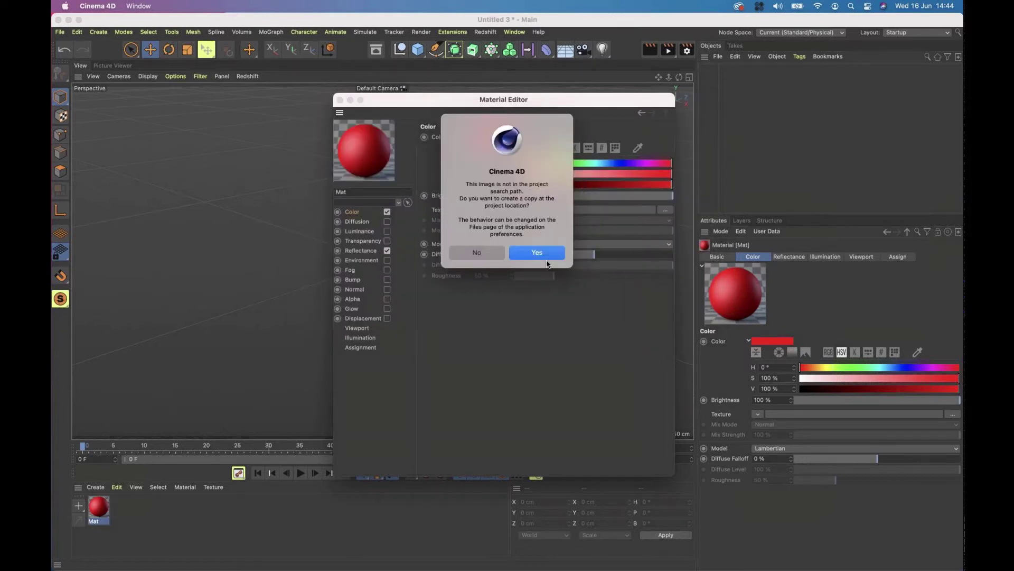
{"action": "left_click", "coordinate": [544, 257]}
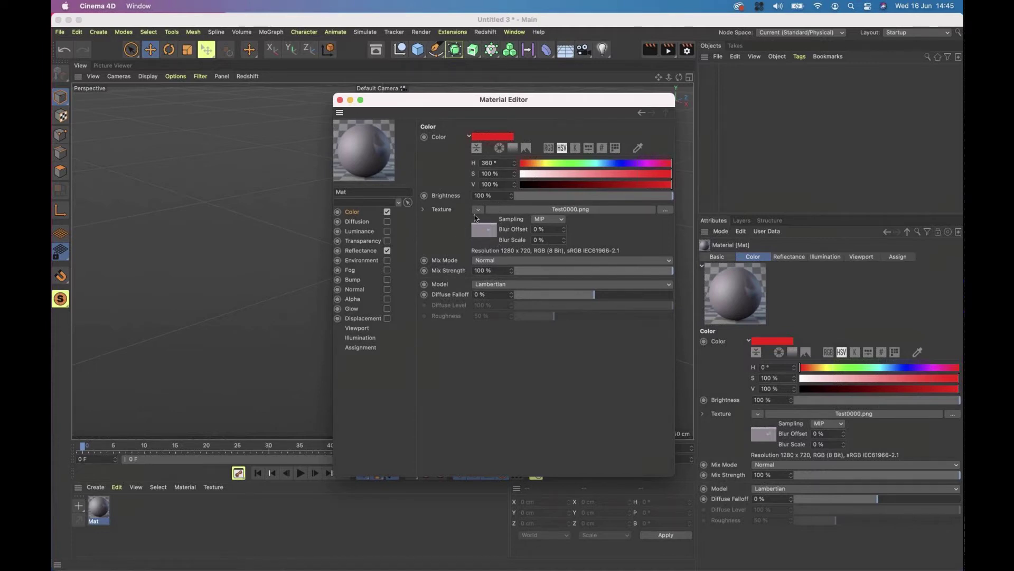
Step: Clear the Test0000.png texture from Mat's Color channel
{"action": "left_click", "coordinate": [478, 211]}
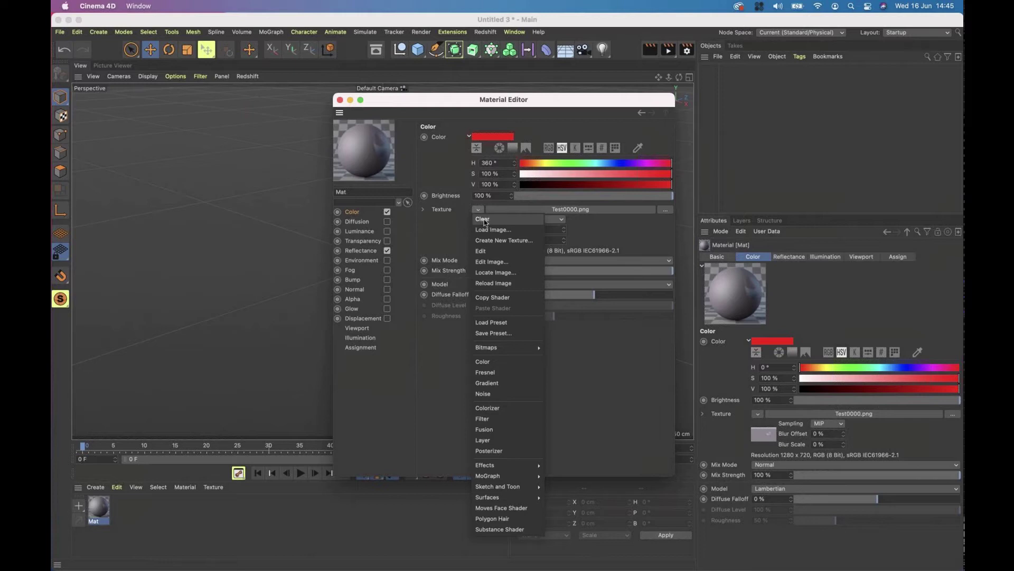
{"action": "left_click", "coordinate": [496, 215]}
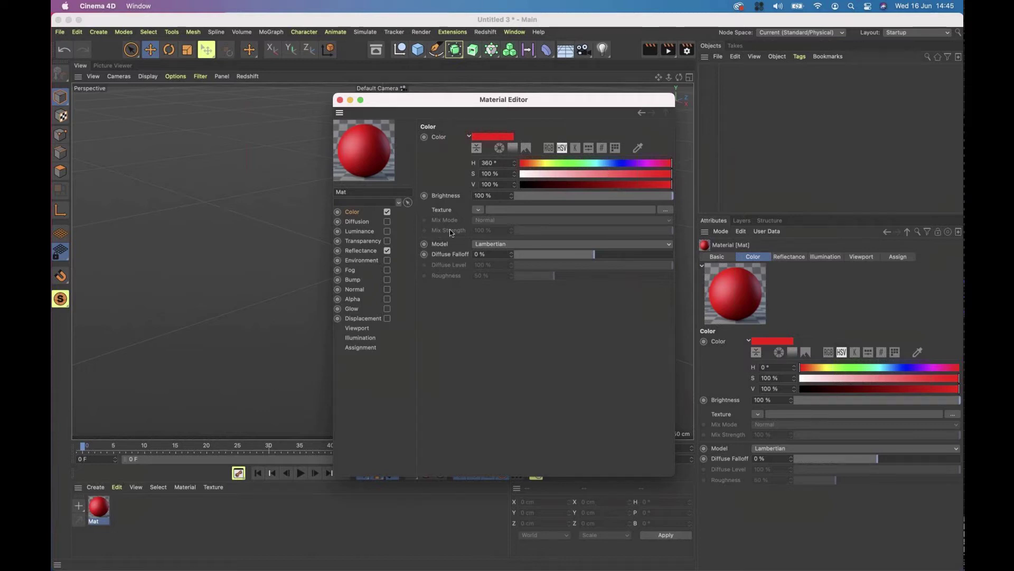
Step: Enable Luminance with colour H 272°, S 64%, V 74% and brightness 98%
{"action": "left_click", "coordinate": [357, 221]}
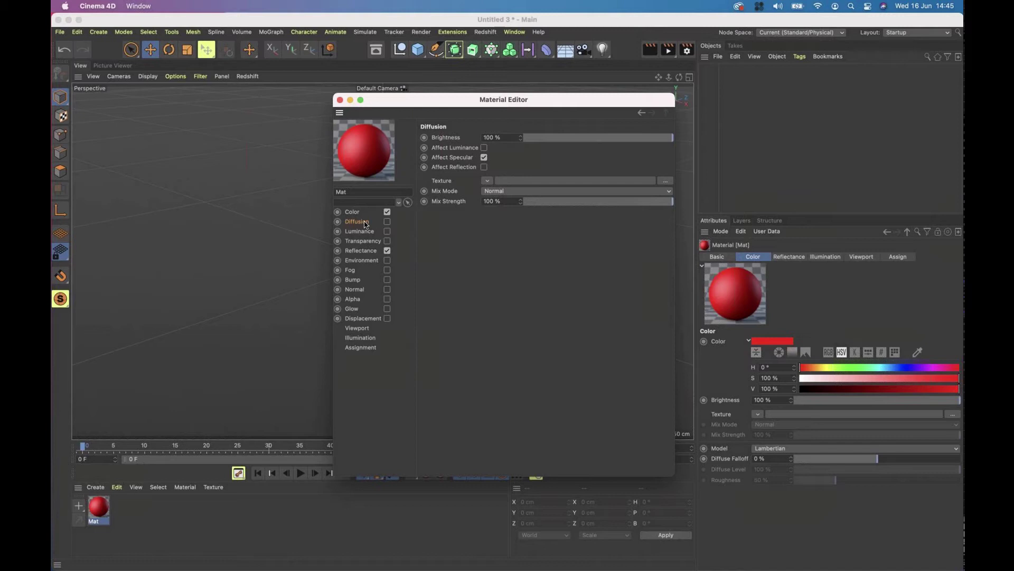
{"action": "left_click", "coordinate": [359, 232]}
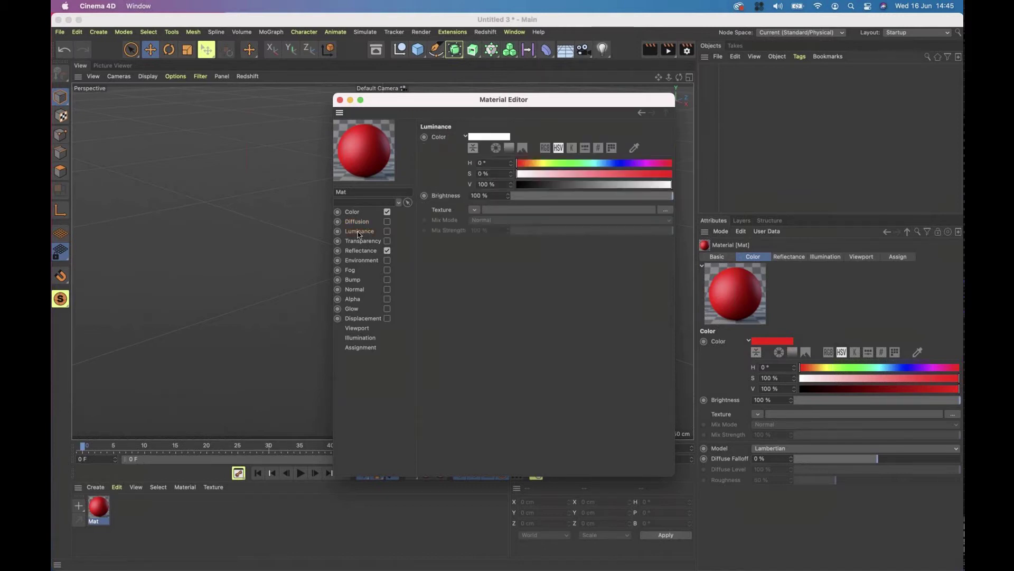
{"action": "left_click", "coordinate": [387, 232]}
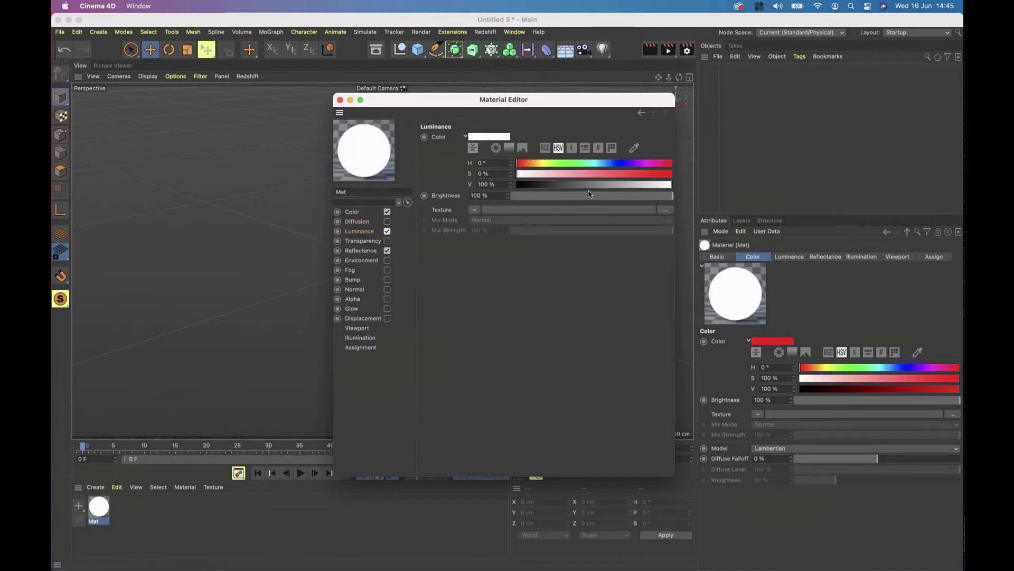
{"action": "left_click_drag", "start_coordinate": [656, 185], "coordinate": [672, 202]}
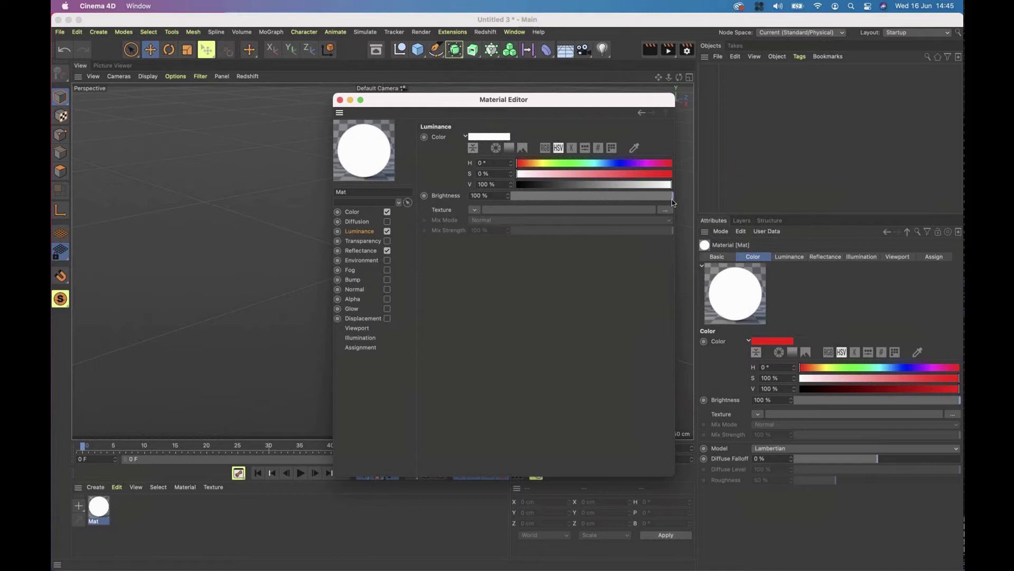
{"action": "left_click", "coordinate": [617, 174]}
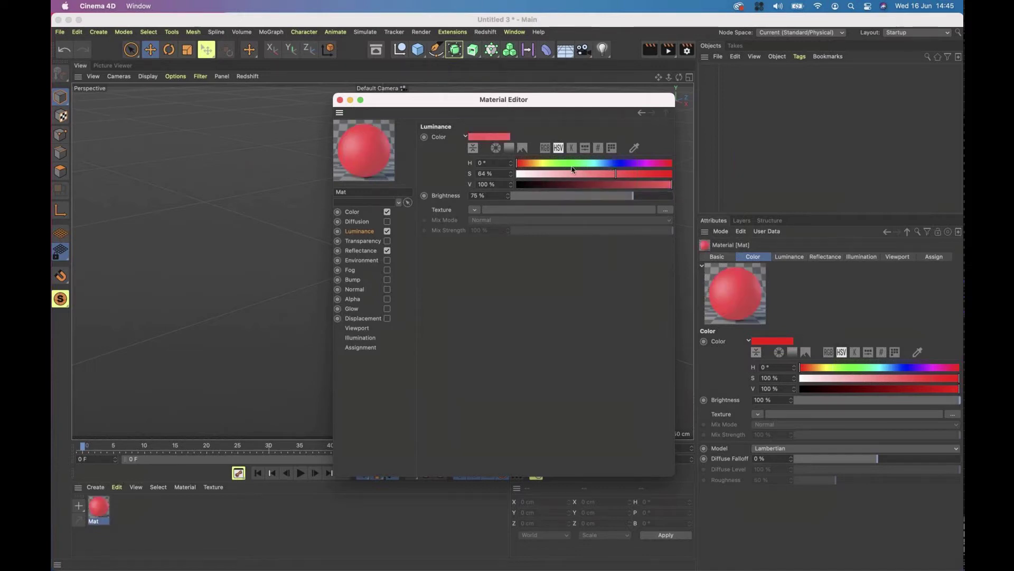
{"action": "left_click", "coordinate": [573, 163]}
{"action": "left_click", "coordinate": [634, 163]}
{"action": "left_click", "coordinate": [632, 185]}
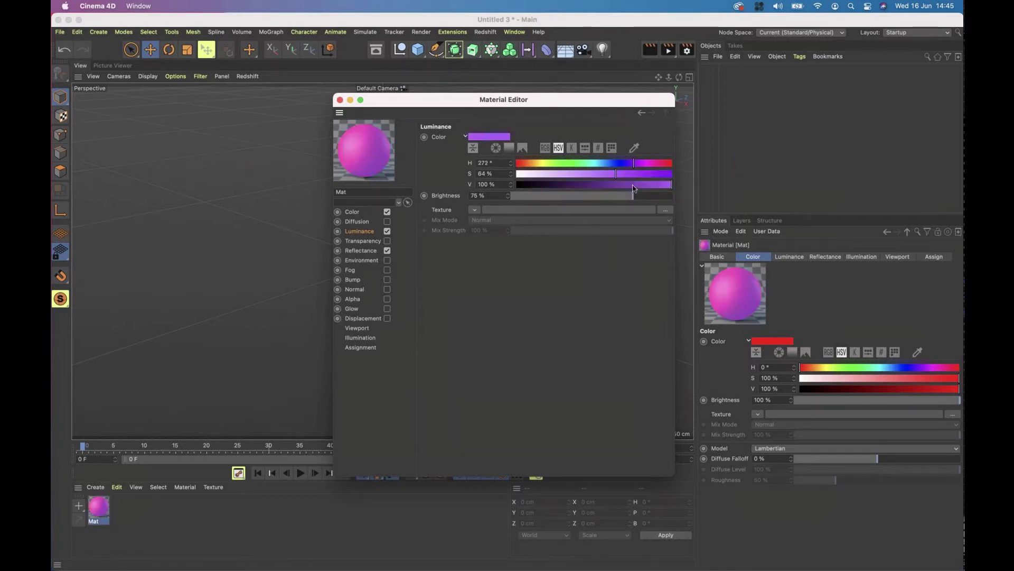
{"action": "left_click", "coordinate": [667, 195]}
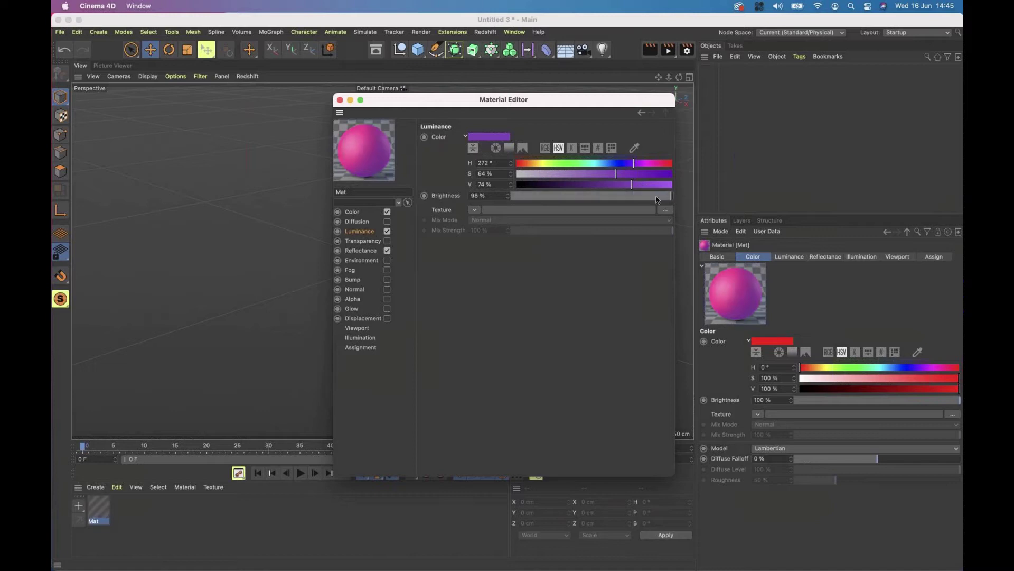
Step: Turn Luminance off, toggle Transparency on and off, then view the Reflectance channel
{"action": "left_click", "coordinate": [387, 231]}
{"action": "left_click", "coordinate": [357, 242]}
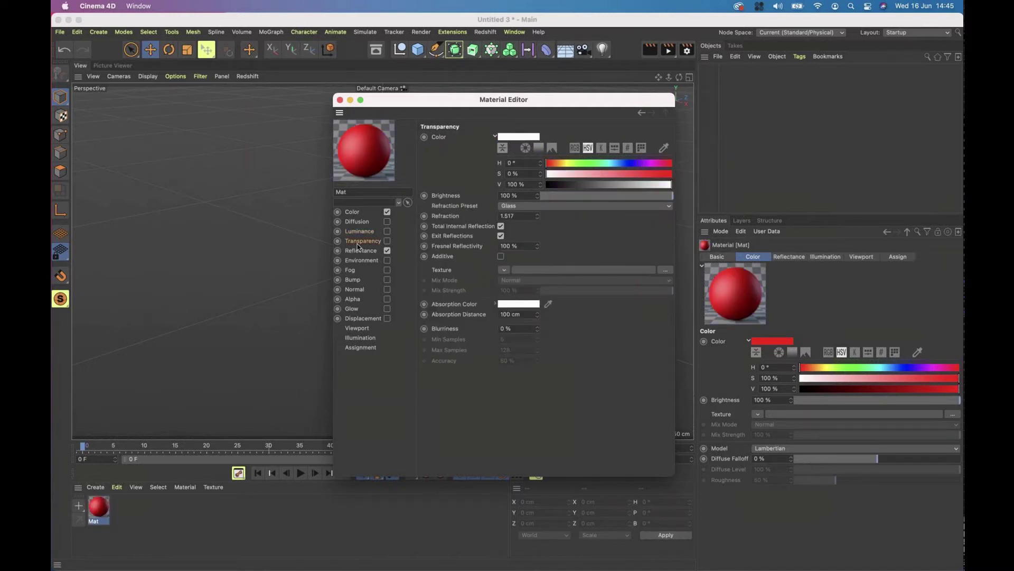
{"action": "left_click", "coordinate": [387, 241]}
{"action": "left_click", "coordinate": [387, 241]}
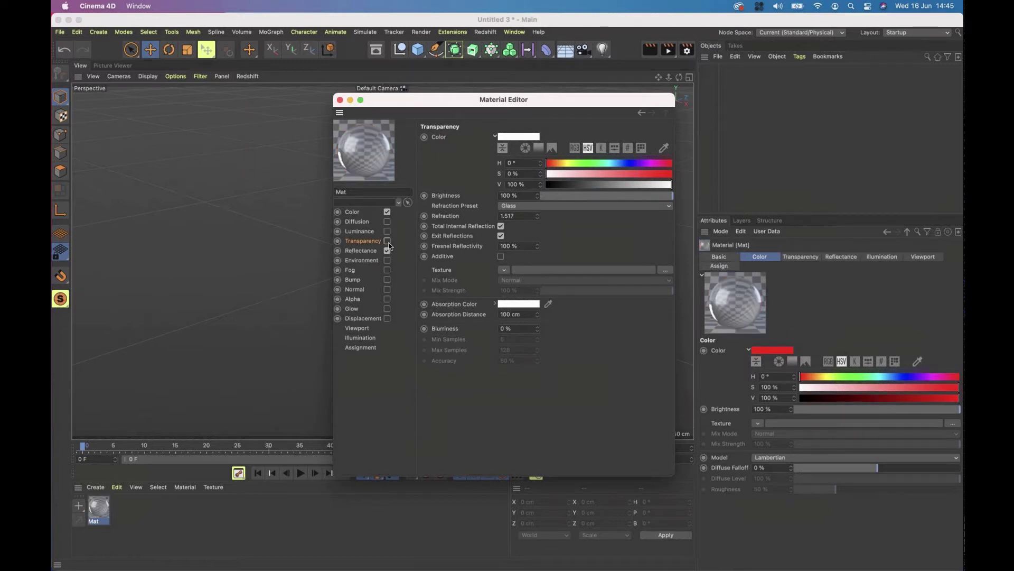
{"action": "left_click", "coordinate": [363, 251]}
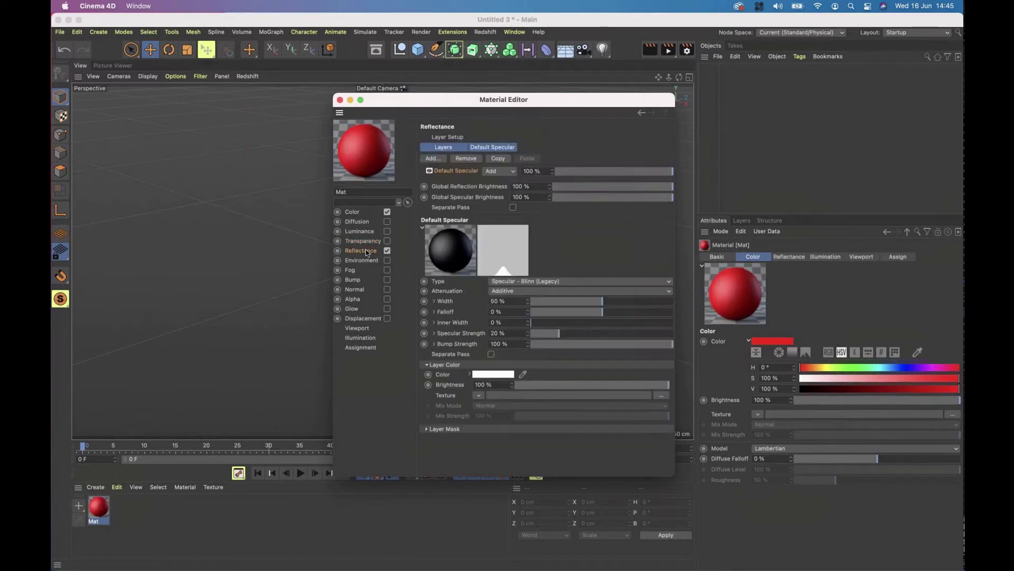
Step: Set Default Specular to Width 20%, Falloff 1% and Specular Strength 27%
{"action": "left_click", "coordinate": [570, 302]}
{"action": "mouse_move", "coordinate": [621, 313]}
{"action": "left_mouse_down"}
{"action": "mouse_move", "coordinate": [660, 313]}
{"action": "mouse_move", "coordinate": [604, 317]}
{"action": "left_mouse_up"}
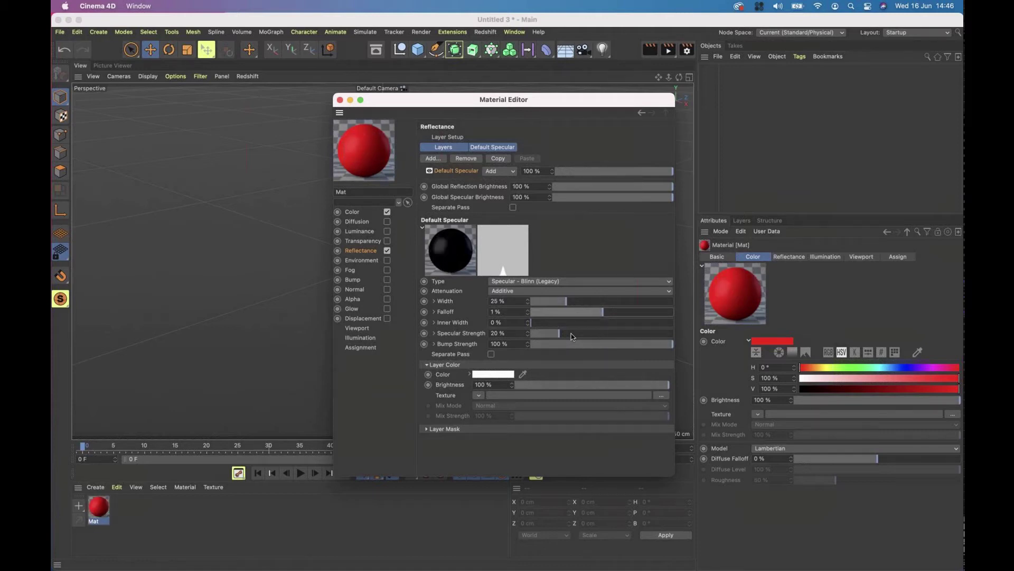
{"action": "left_click_drag", "start_coordinate": [572, 334], "coordinate": [601, 338]}
{"action": "left_click", "coordinate": [636, 302]}
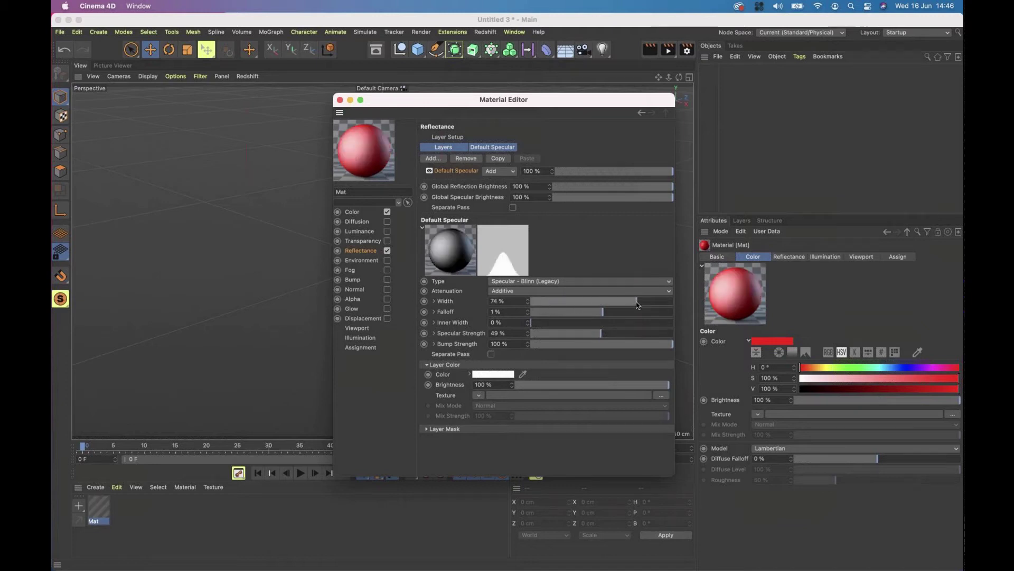
{"action": "left_click_drag", "start_coordinate": [634, 302], "coordinate": [561, 304]}
{"action": "left_click", "coordinate": [548, 333]}
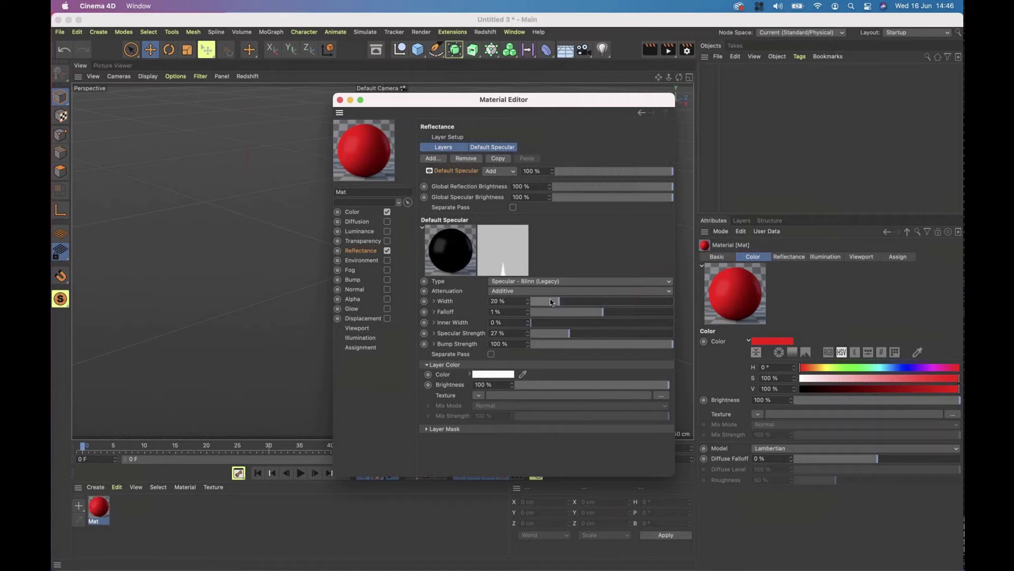
Step: Enable the Bump channel and load a Noise shader as its texture
{"action": "left_click", "coordinate": [352, 270]}
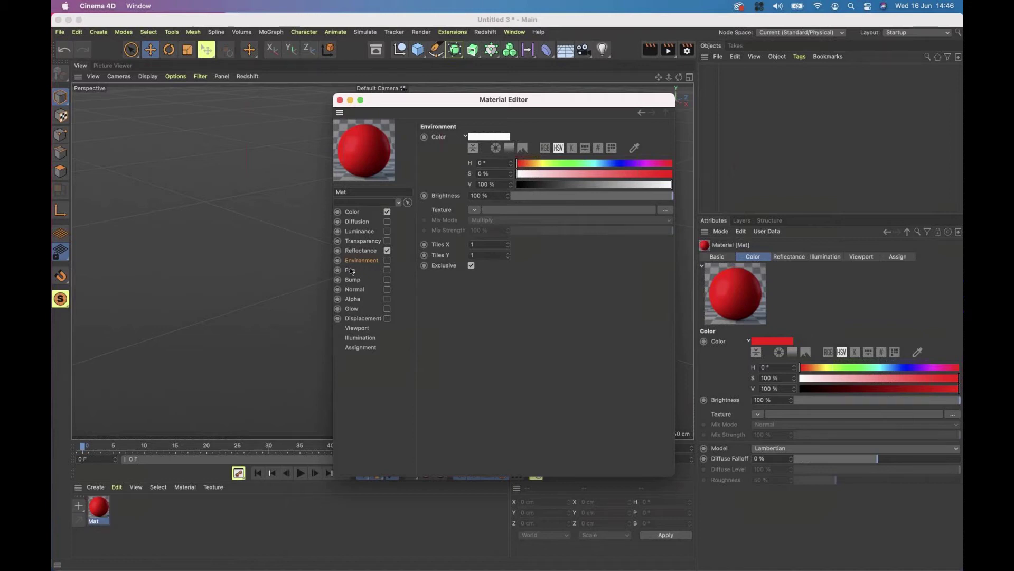
{"action": "left_click", "coordinate": [358, 282]}
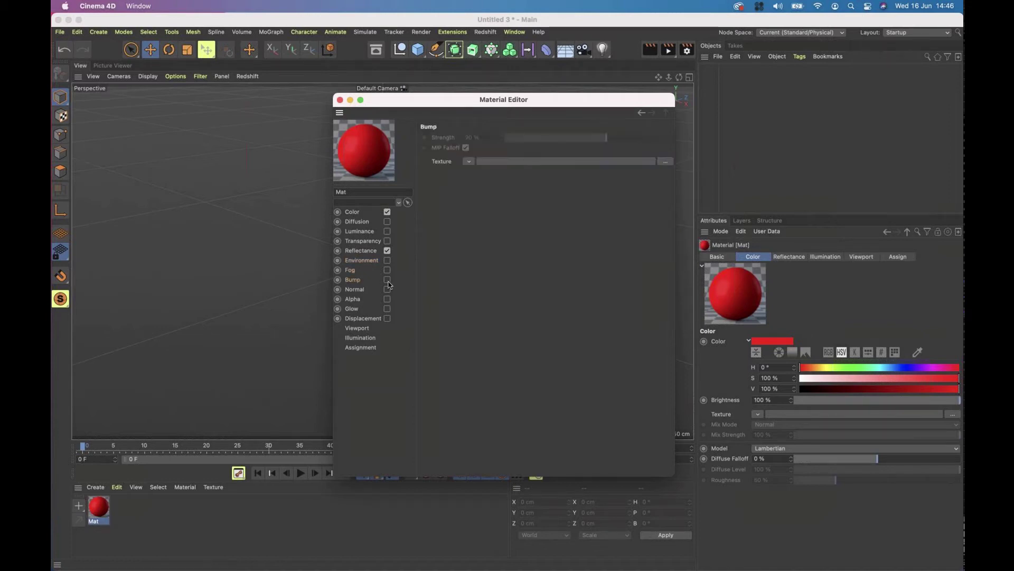
{"action": "left_click", "coordinate": [388, 280]}
{"action": "left_click", "coordinate": [470, 161]}
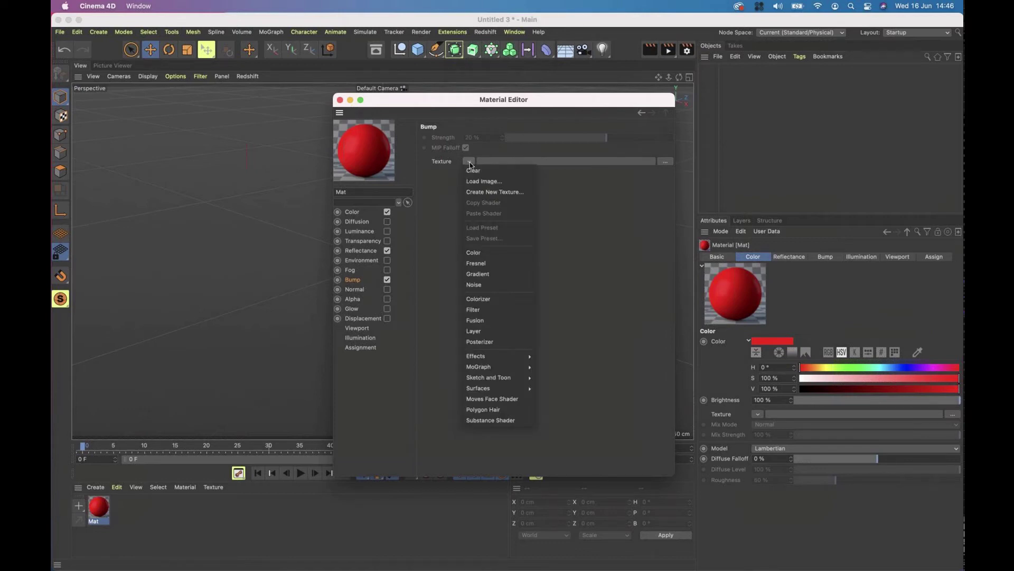
{"action": "left_click", "coordinate": [497, 284]}
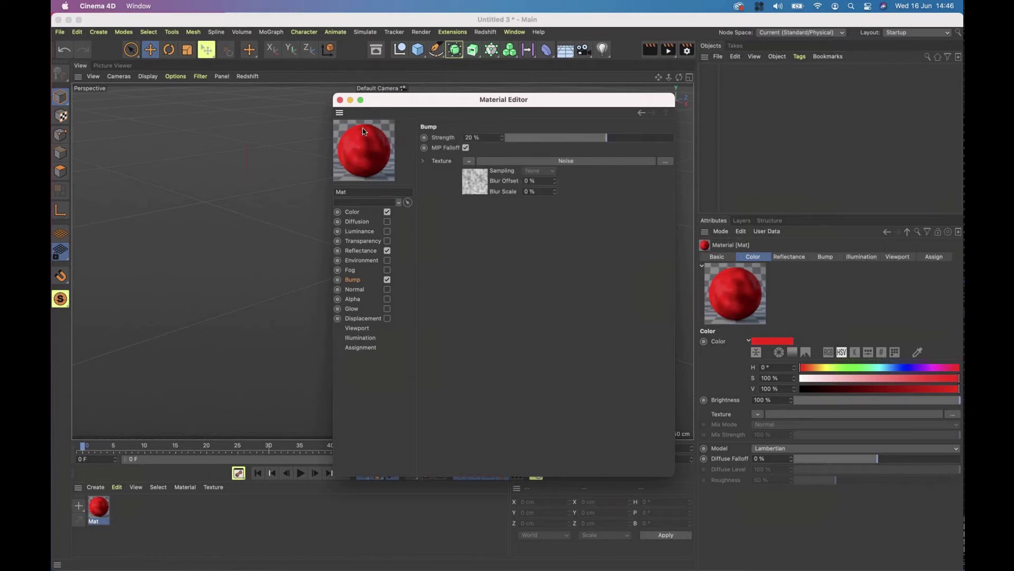
Step: Add a sphere primitive to the scene
{"action": "left_click_drag", "start_coordinate": [415, 102], "coordinate": [664, 123]}
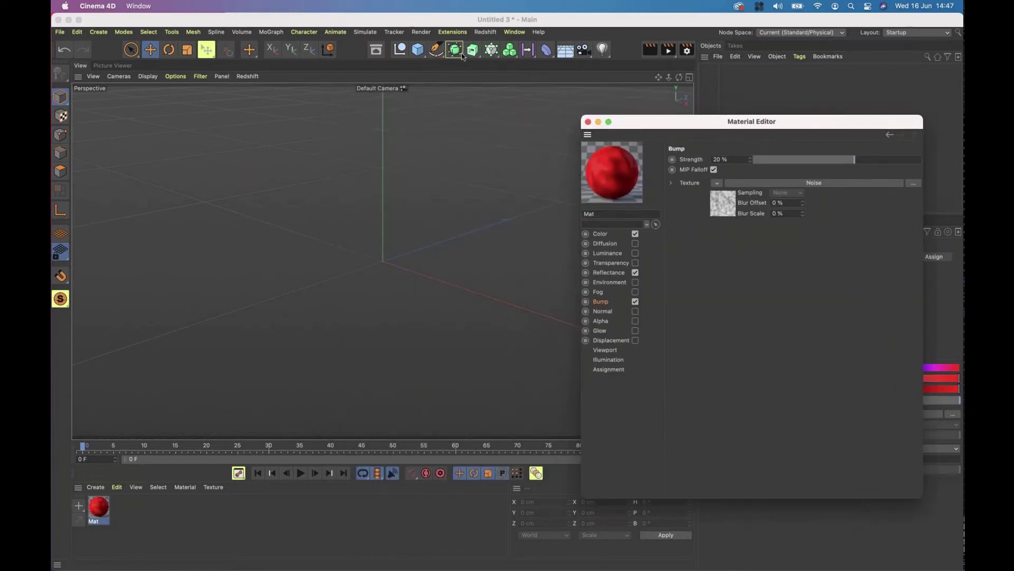
{"action": "left_click", "coordinate": [418, 50]}
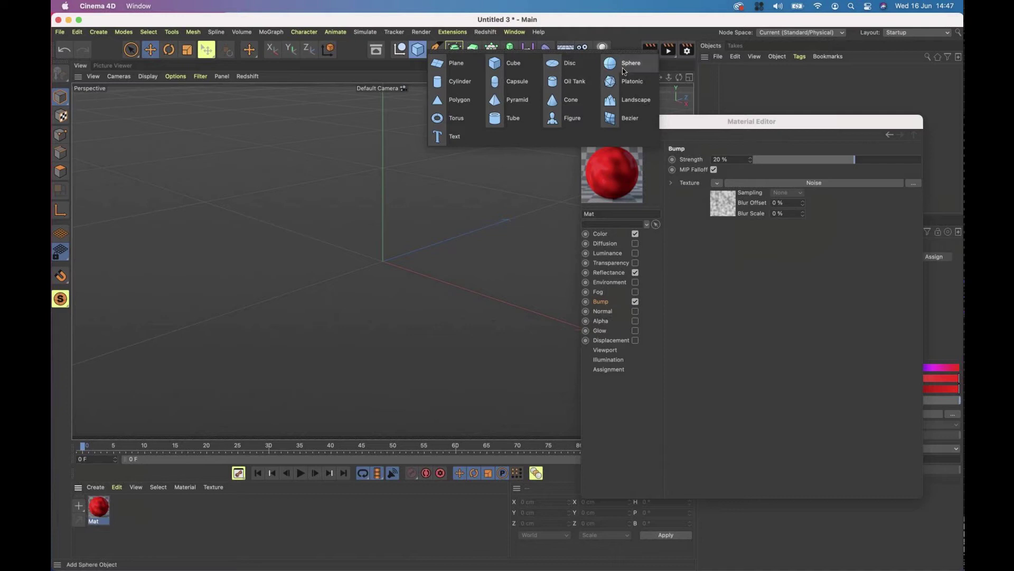
{"action": "left_click", "coordinate": [624, 72]}
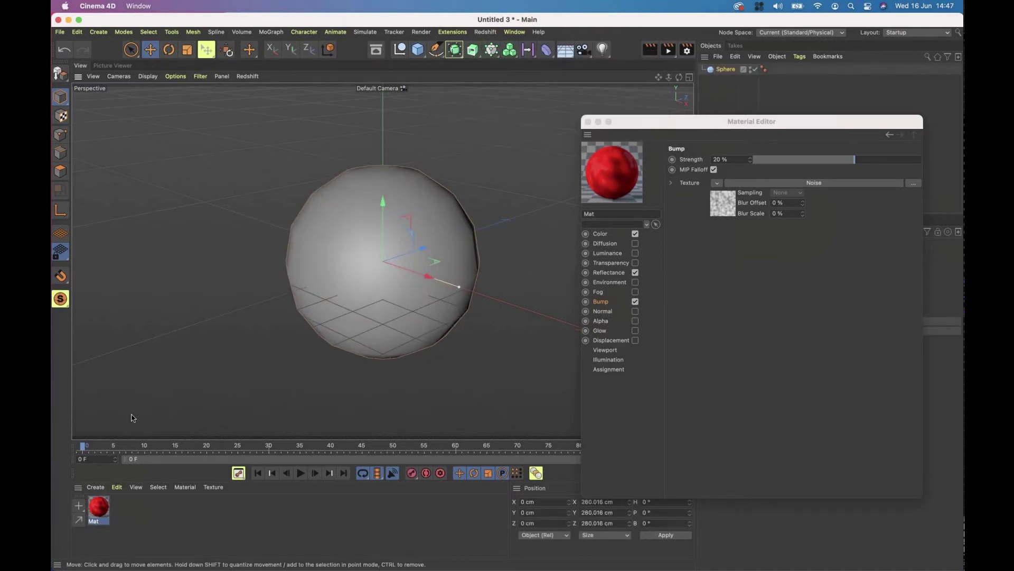
Step: Apply Mat to the sphere and render the viewport to check the bumpy red surface
{"action": "left_click_drag", "start_coordinate": [98, 506], "coordinate": [333, 303]}
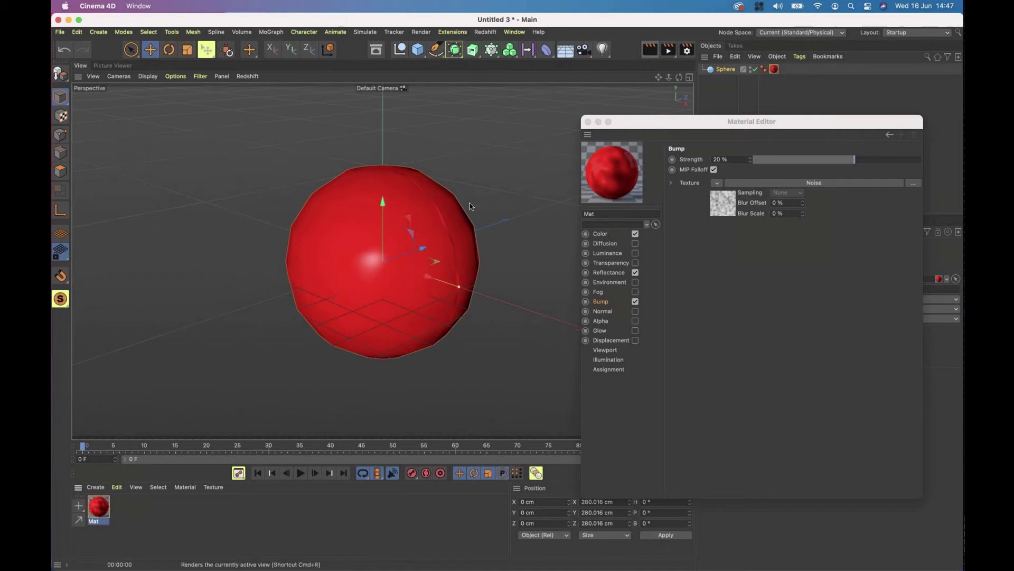
{"action": "key", "text": "super+r"}
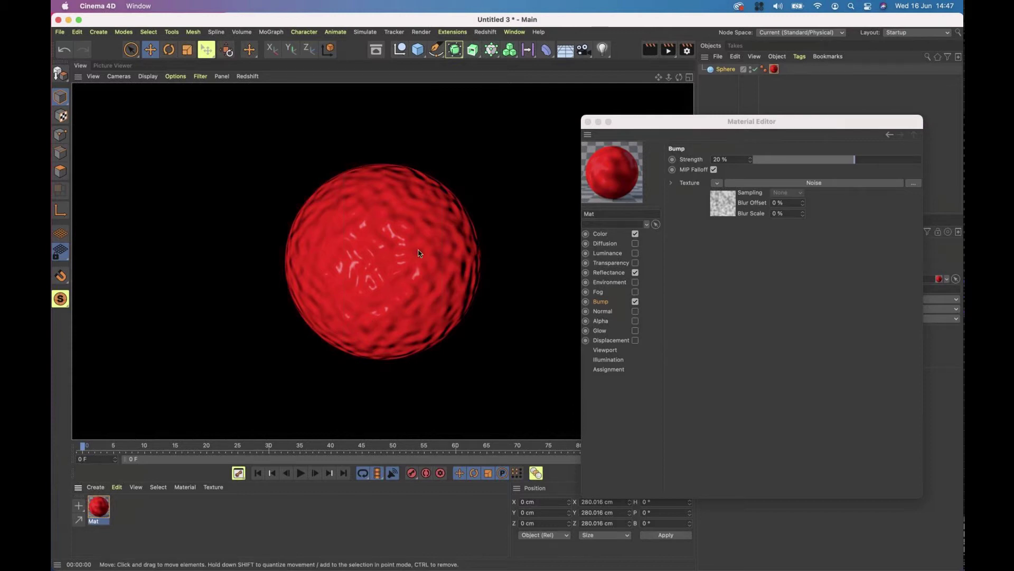
{"action": "left_click_drag", "start_coordinate": [662, 124], "coordinate": [540, 88]}
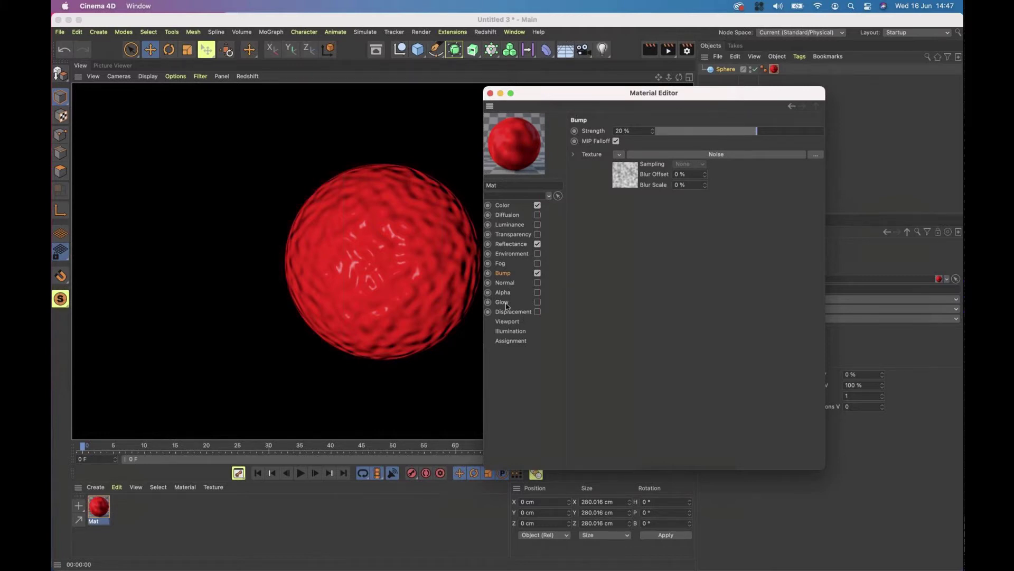
Step: Enable Glow on the red material, render a preview, then disable Glow again
{"action": "left_click", "coordinate": [538, 301]}
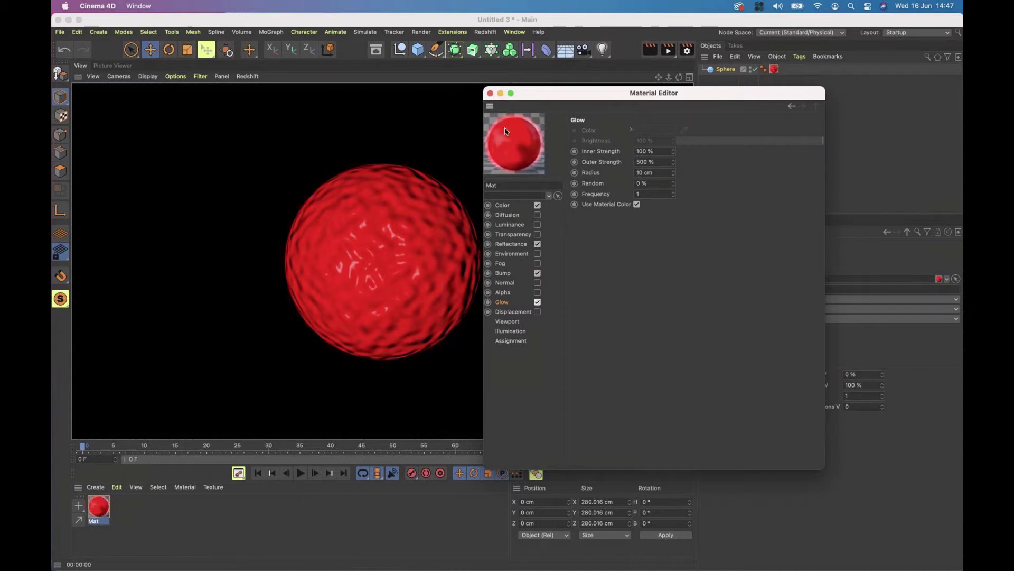
{"action": "left_click", "coordinate": [650, 51]}
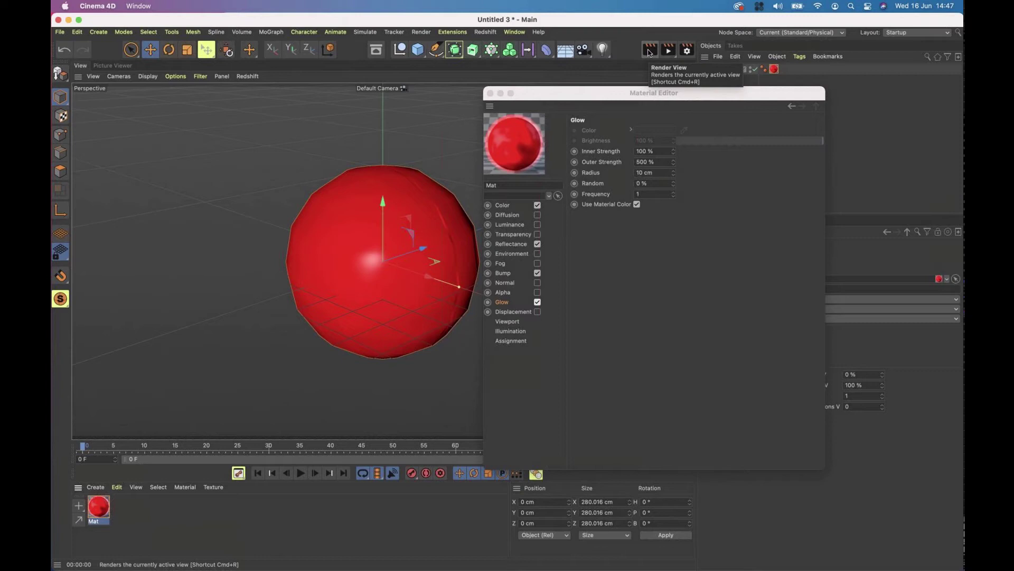
{"action": "left_click", "coordinate": [650, 50]}
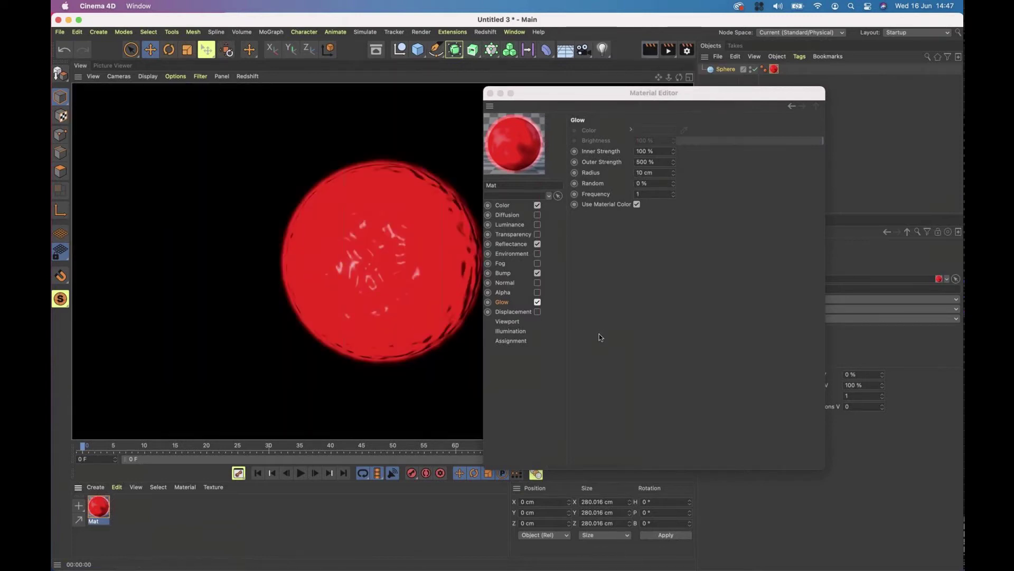
{"action": "left_click", "coordinate": [537, 301]}
Step: Turn off Bump and bring up the shader list for the Alpha channel's texture
{"action": "left_click", "coordinate": [509, 294]}
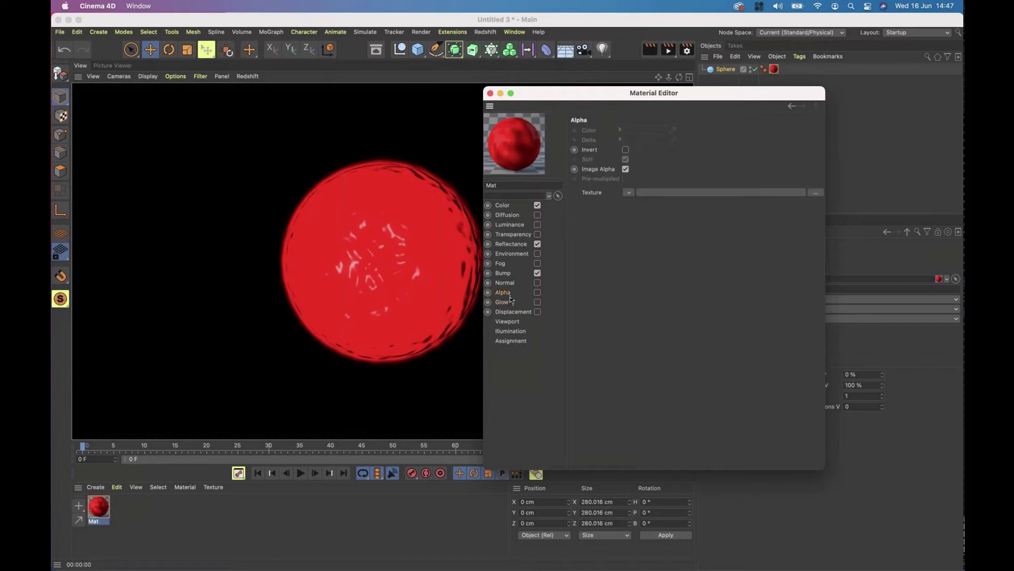
{"action": "left_click", "coordinate": [538, 272]}
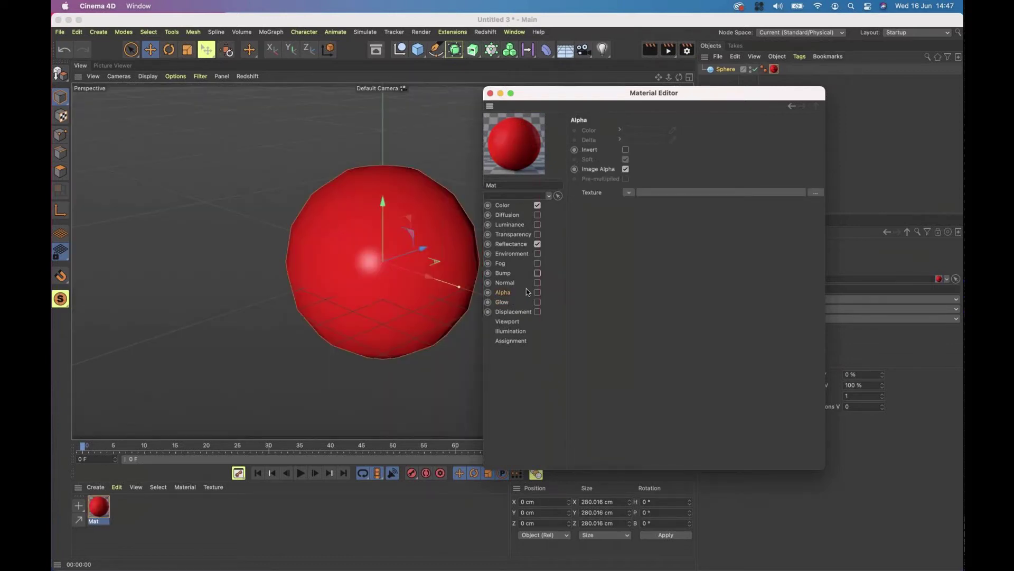
{"action": "left_click", "coordinate": [630, 193]}
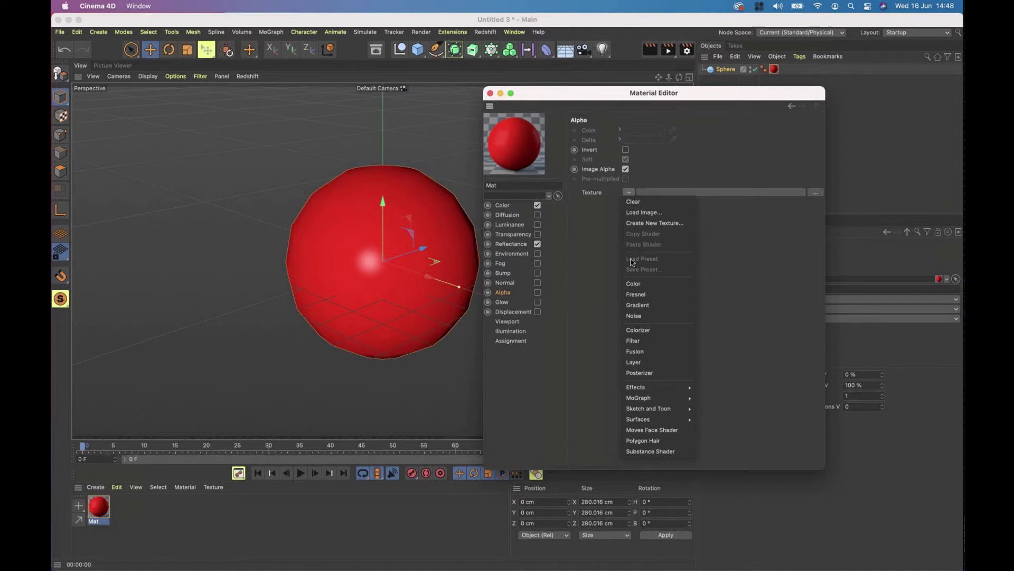
Step: Load a Checkerboard alpha texture, render the cut-out sphere, then switch Alpha off again
{"action": "mouse_move", "coordinate": [667, 419]}
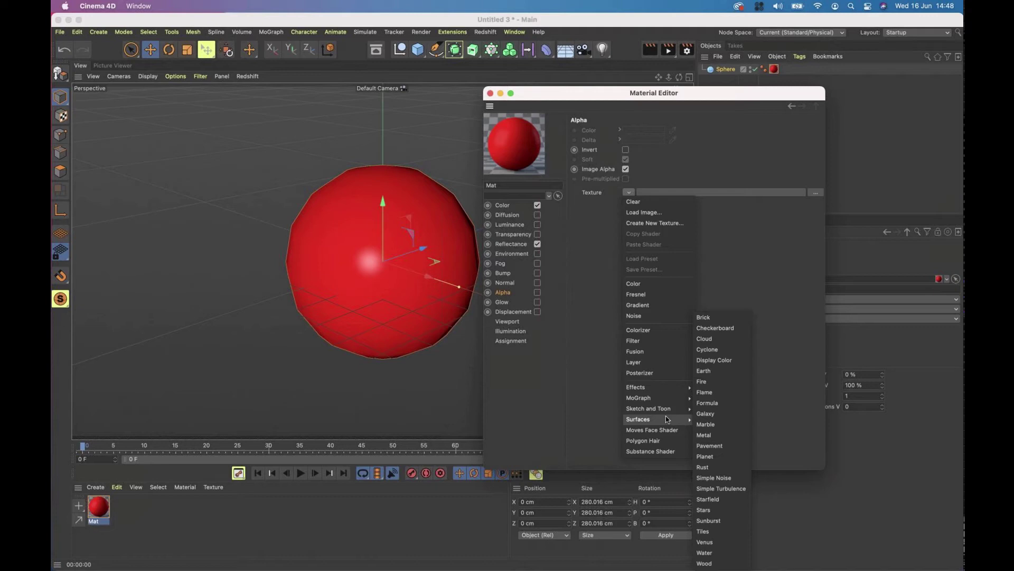
{"action": "left_click", "coordinate": [736, 328]}
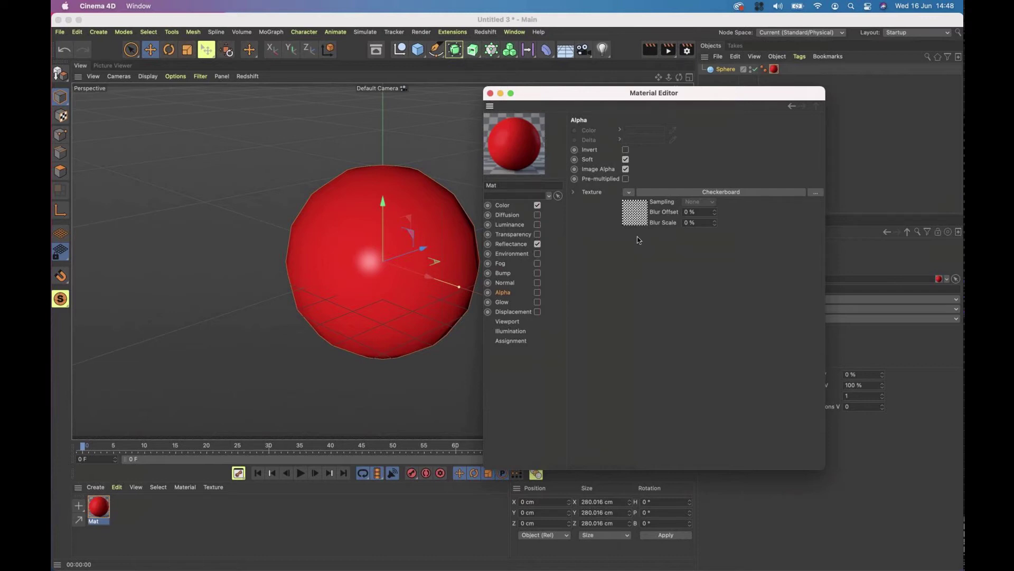
{"action": "left_click", "coordinate": [537, 292]}
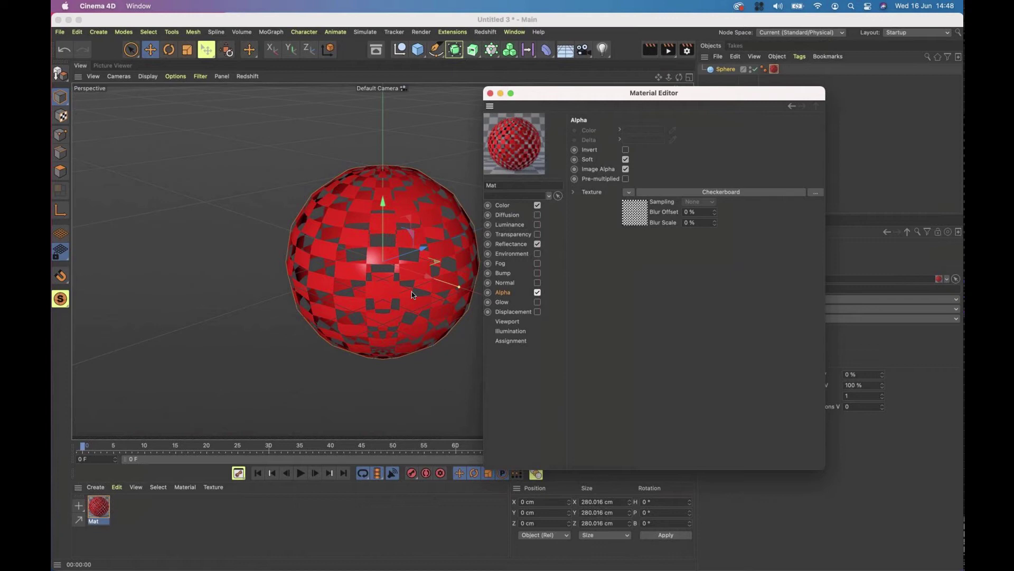
{"action": "left_click_drag", "start_coordinate": [398, 286], "coordinate": [472, 261], "text": "alt"}
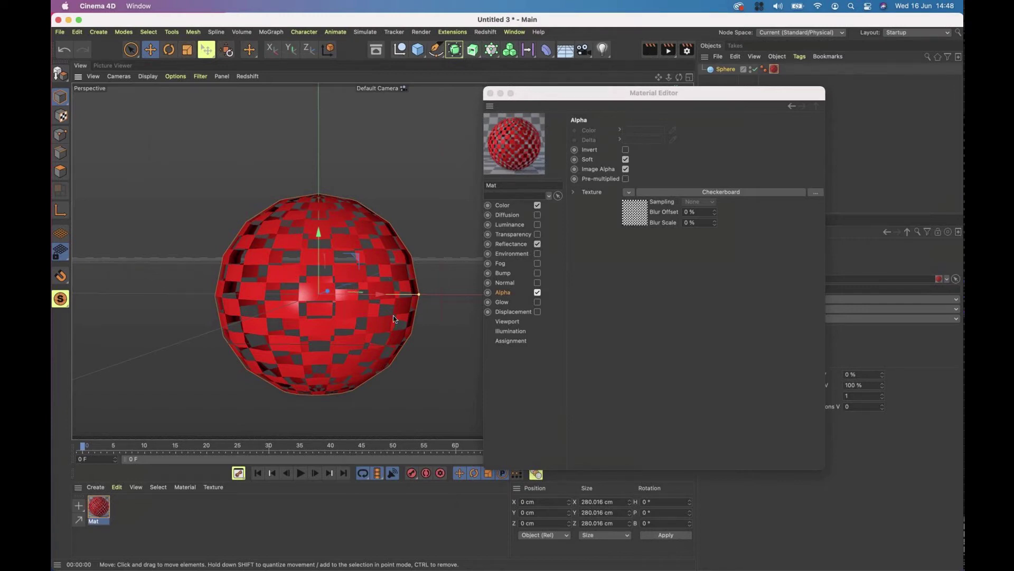
{"action": "left_click_drag", "start_coordinate": [394, 318], "coordinate": [380, 335], "text": "alt"}
{"action": "key", "text": "super+r"}
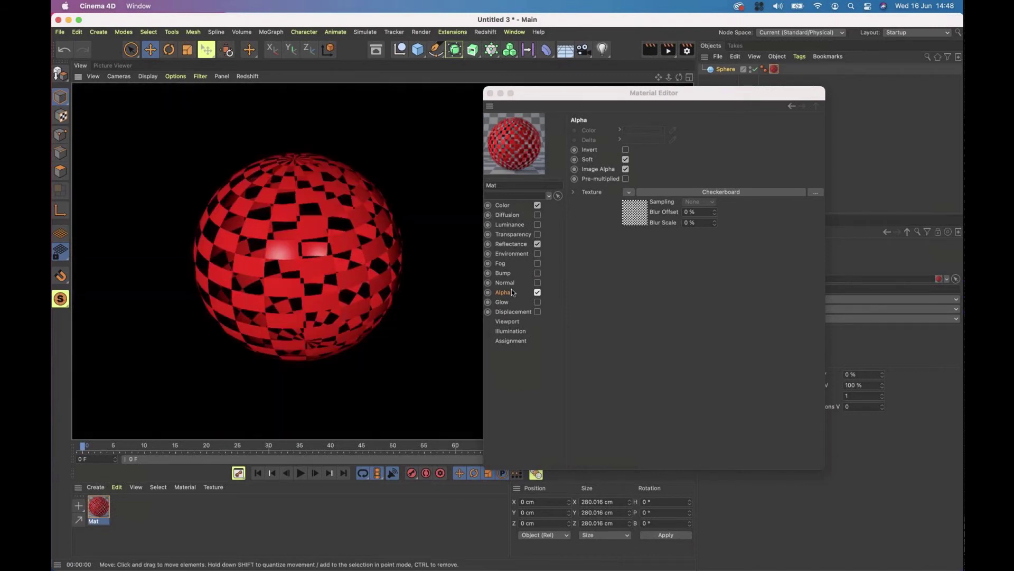
{"action": "left_click", "coordinate": [537, 292]}
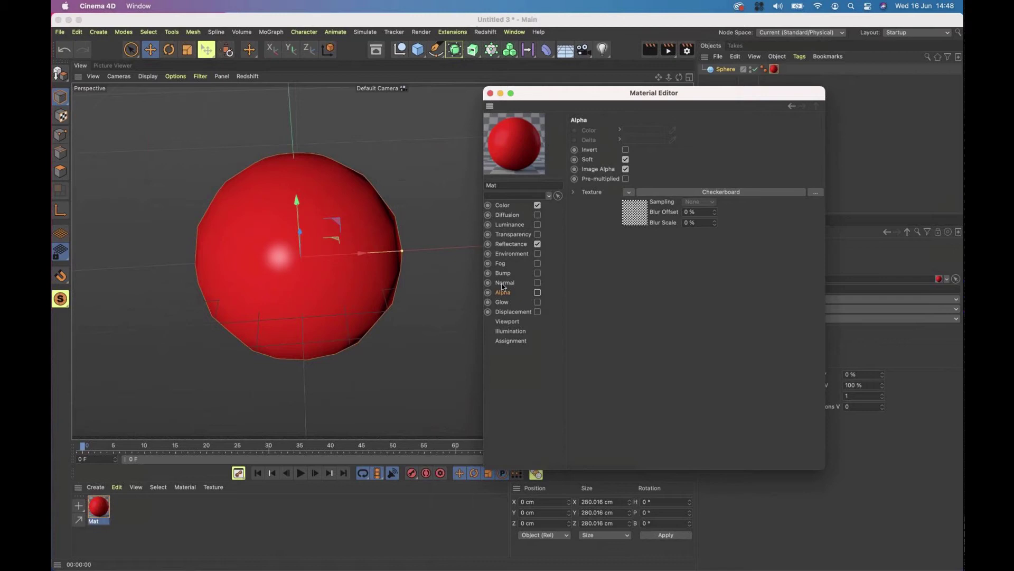
Step: Review Mat's Normal channel settings, then close the Material Editor
{"action": "left_click", "coordinate": [505, 282]}
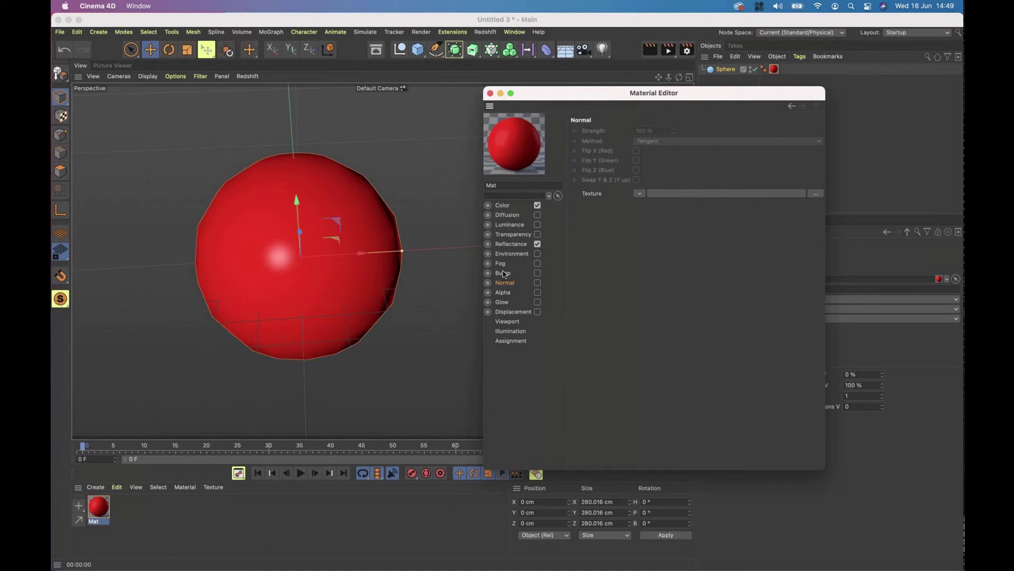
{"action": "left_click", "coordinate": [489, 93]}
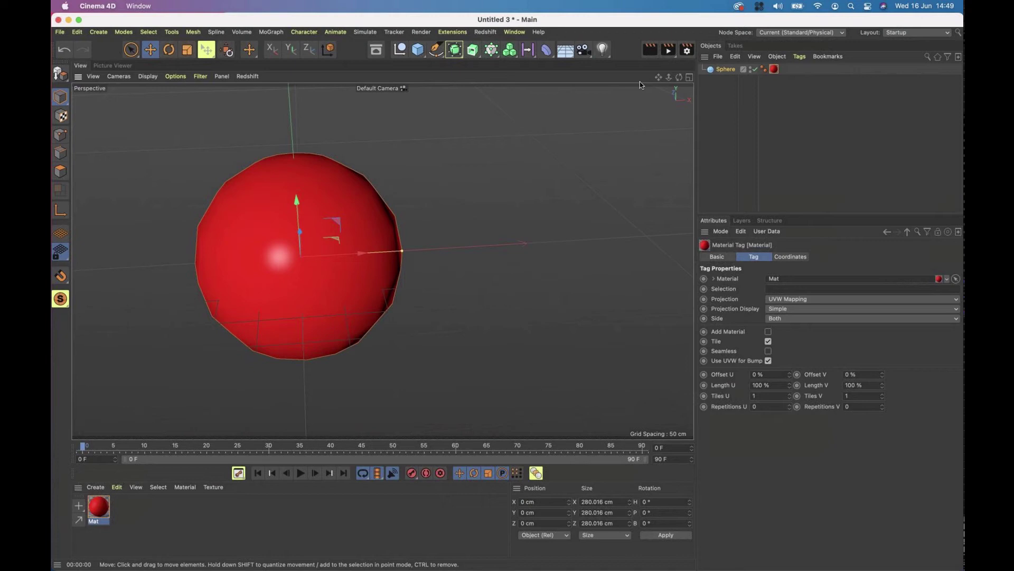
Step: Change the renderer from Standard to Physical in Render Settings and show Mat's attributes
{"action": "left_click", "coordinate": [687, 50]}
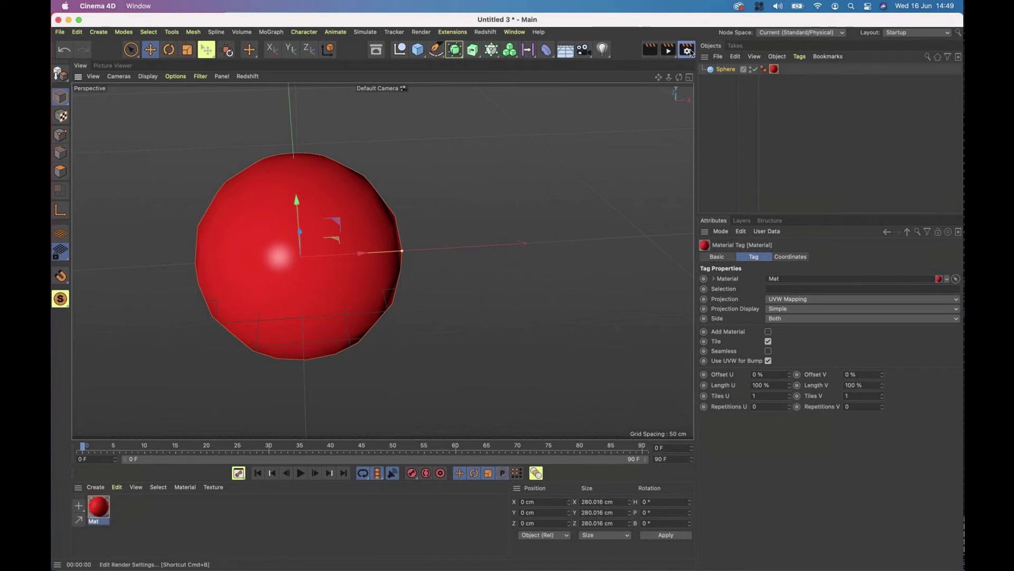
{"action": "left_click_drag", "start_coordinate": [687, 42], "coordinate": [618, 96]}
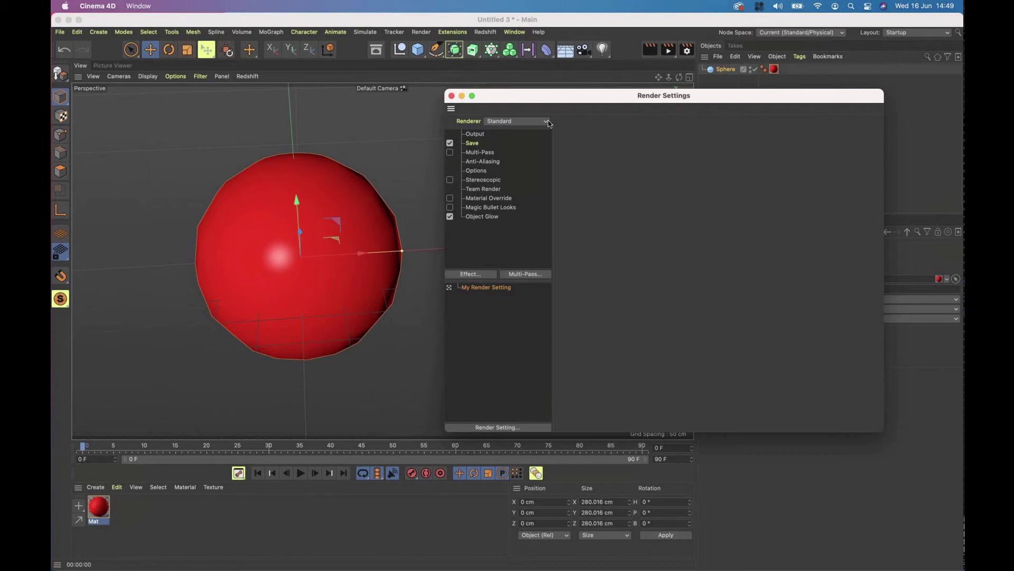
{"action": "left_click", "coordinate": [548, 122]}
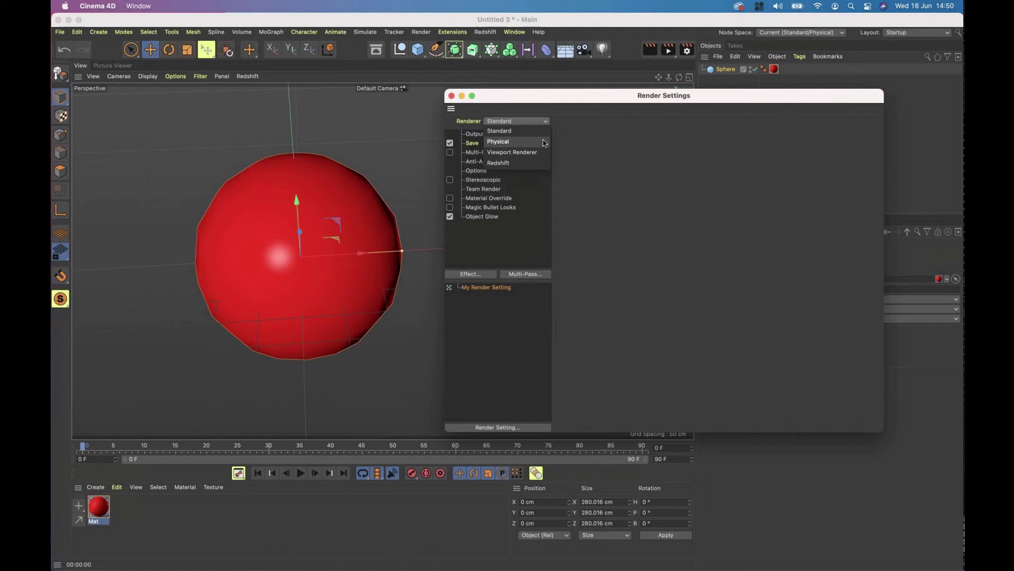
{"action": "left_click", "coordinate": [544, 143]}
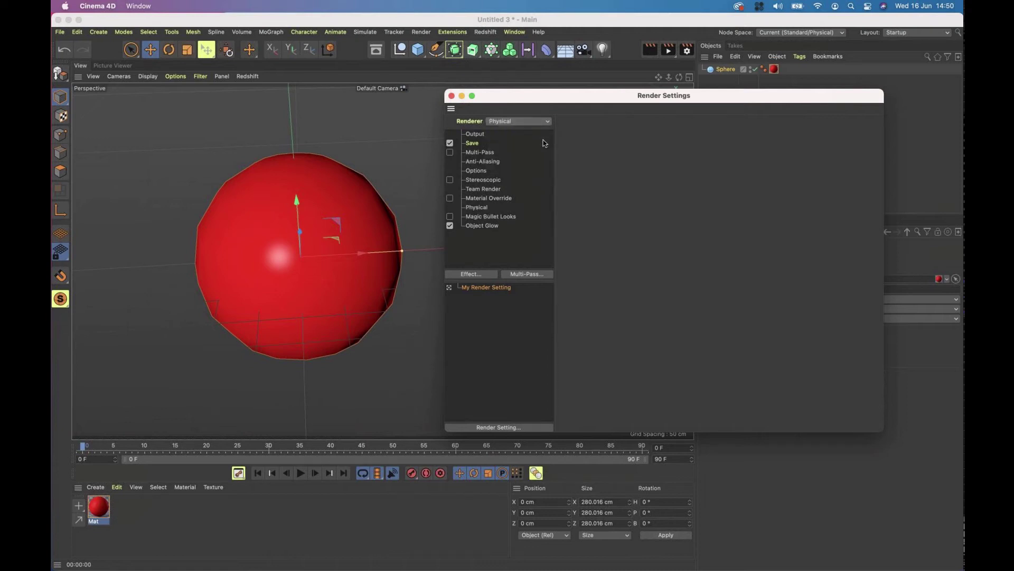
{"action": "left_click", "coordinate": [451, 96]}
{"action": "left_click", "coordinate": [99, 507]}
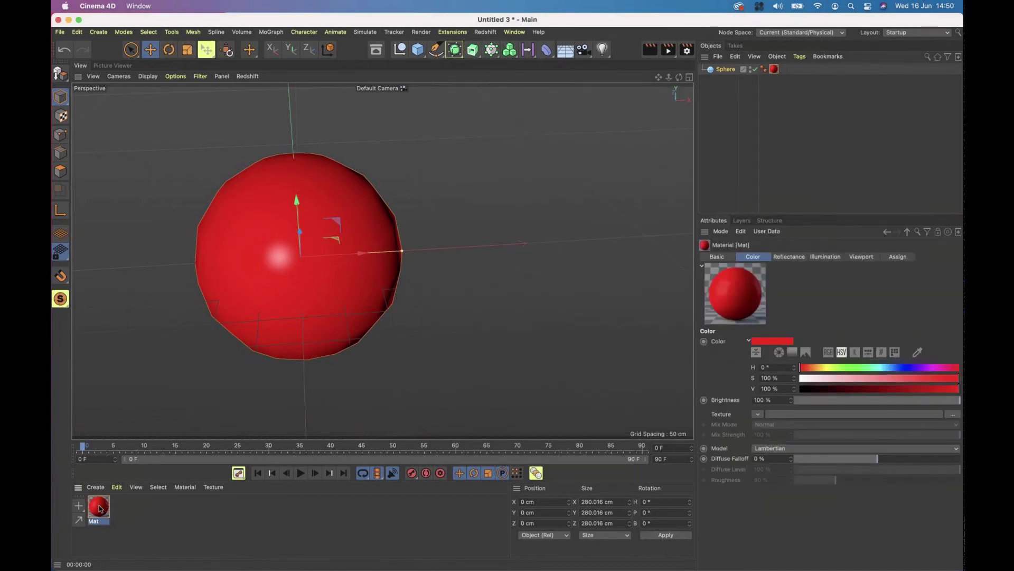
Step: Delete the Mat material and the sphere's leftover material tag
{"action": "key", "text": "BackSpace"}
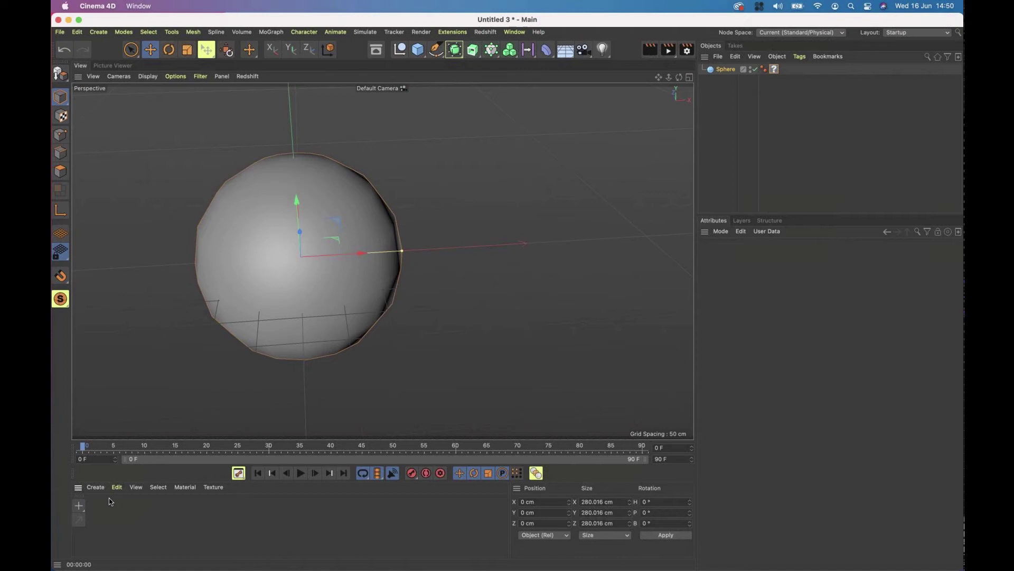
{"action": "left_click", "coordinate": [775, 69]}
{"action": "key", "text": "BackSpace"}
Step: Create a new standard material and turn off its Color channel in the Material Editor
{"action": "left_click", "coordinate": [103, 492]}
{"action": "mouse_move", "coordinate": [149, 380]}
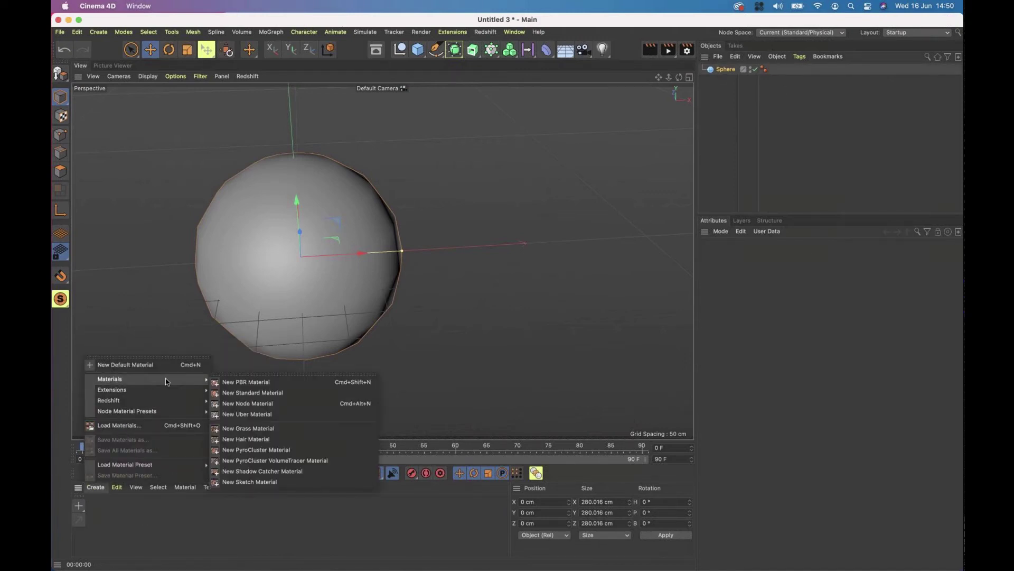
{"action": "left_click", "coordinate": [232, 396]}
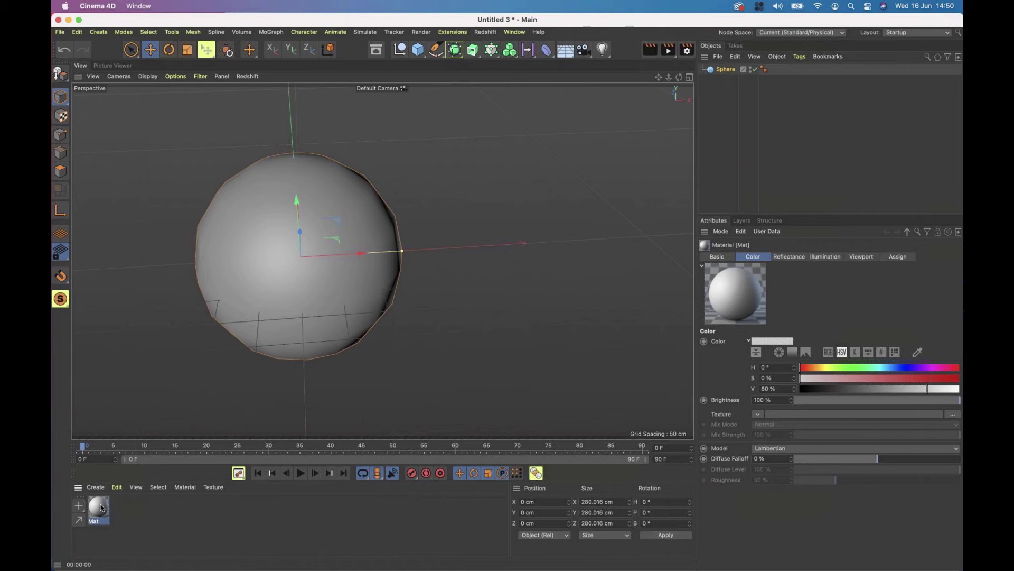
{"action": "double_click", "coordinate": [99, 506]}
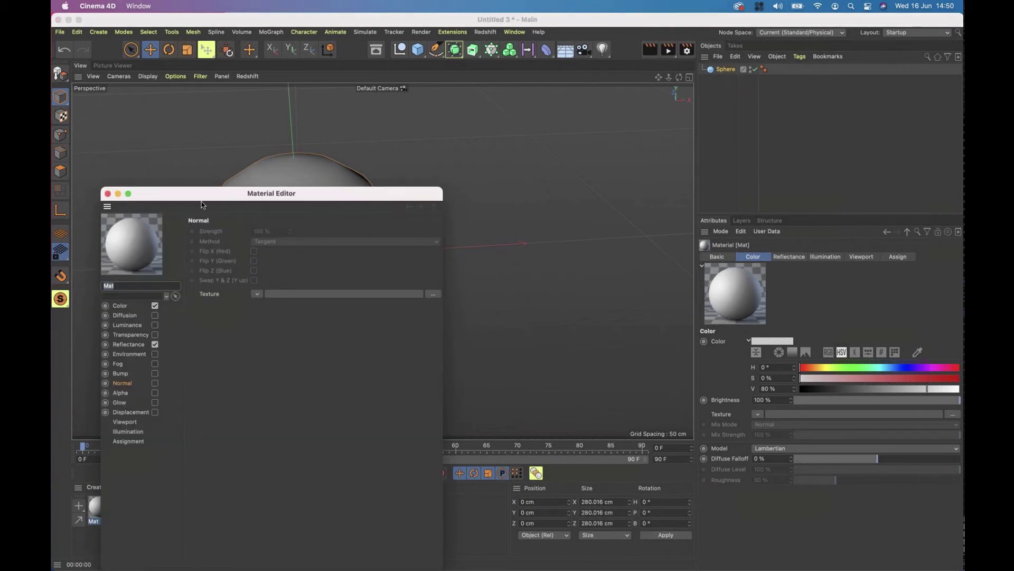
{"action": "left_click_drag", "start_coordinate": [377, 199], "coordinate": [638, 105]}
{"action": "left_click", "coordinate": [417, 208]}
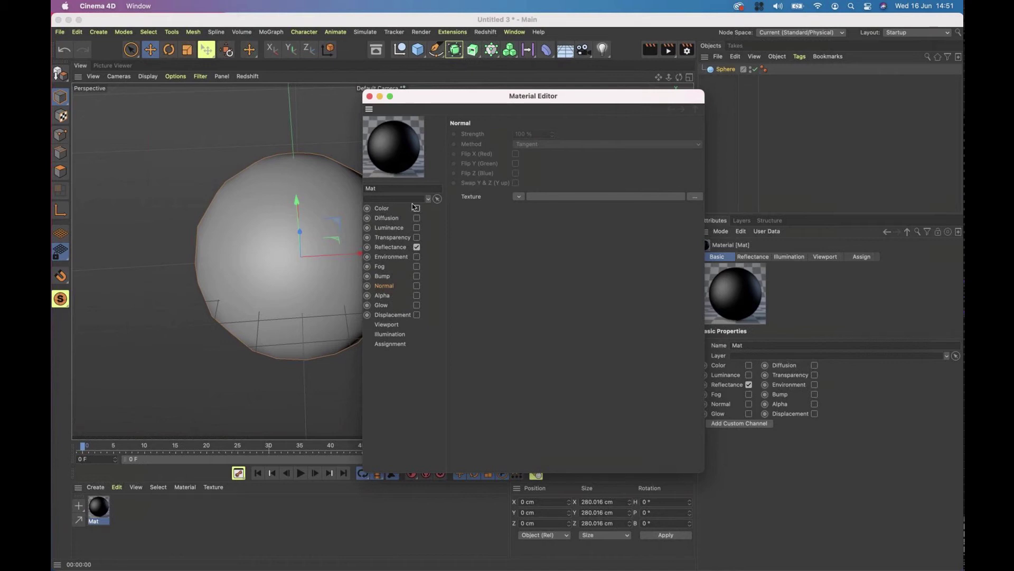
Step: Remove the Default Specular layer from the new material's Reflectance channel
{"action": "left_click", "coordinate": [398, 249]}
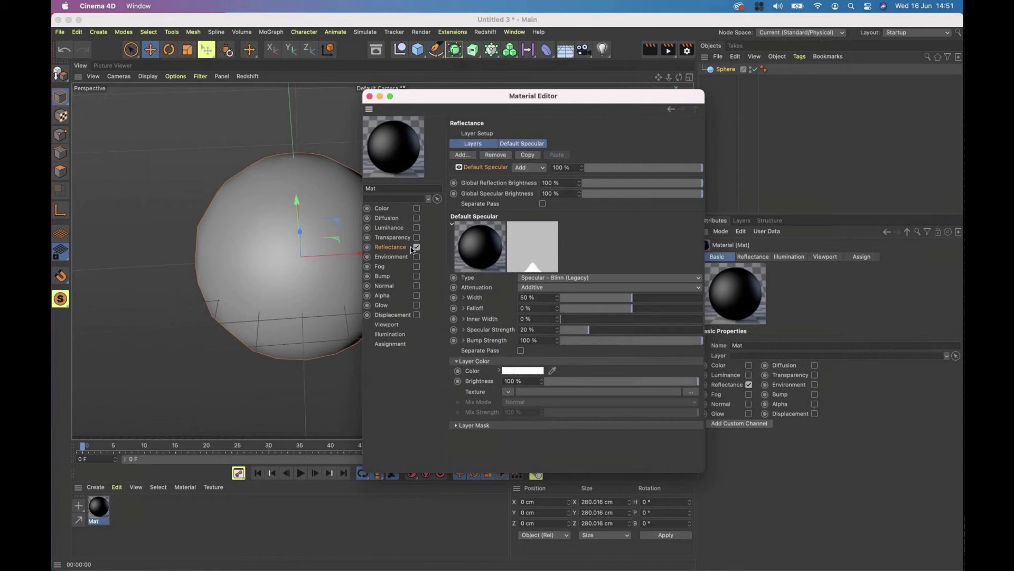
{"action": "left_click", "coordinate": [495, 155]}
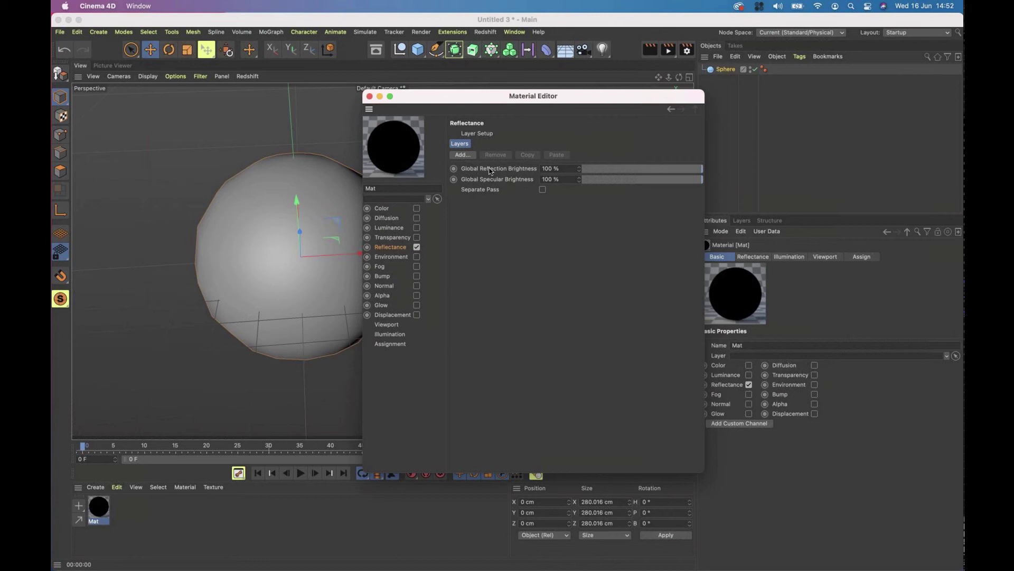
Step: Add a Beckmann reflectance layer as Layer 1 and view the Reflectance Type help page
{"action": "left_click", "coordinate": [461, 155]}
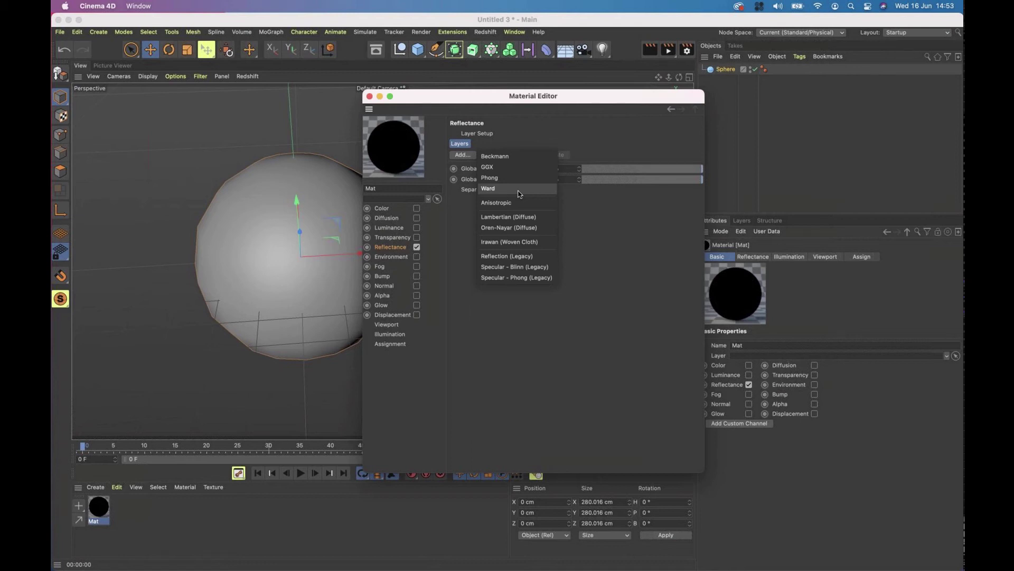
{"action": "left_click", "coordinate": [524, 158]}
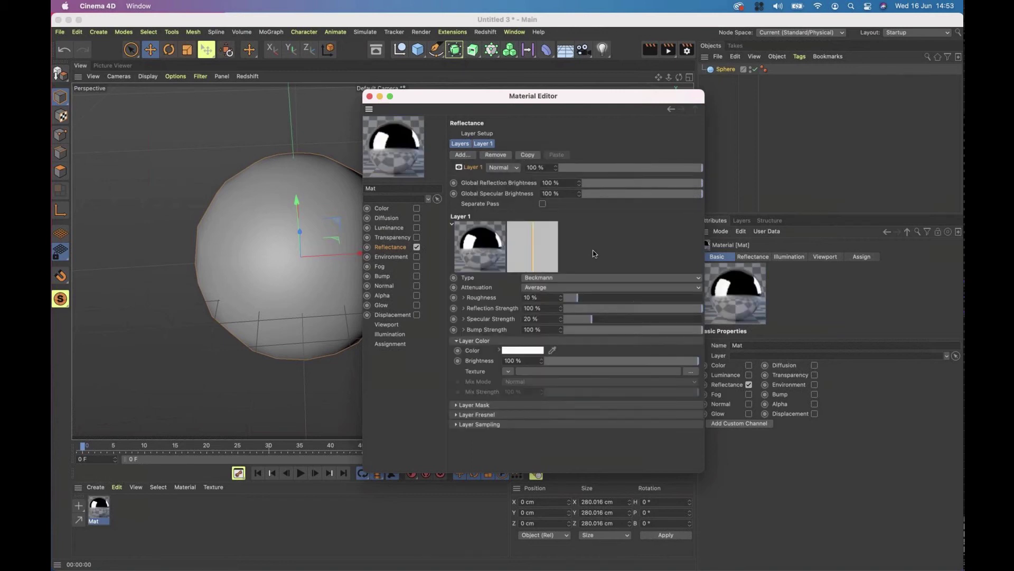
{"action": "right_click", "coordinate": [470, 280]}
{"action": "left_click", "coordinate": [500, 467]}
{"action": "left_click_drag", "start_coordinate": [485, 222], "coordinate": [97, 53]}
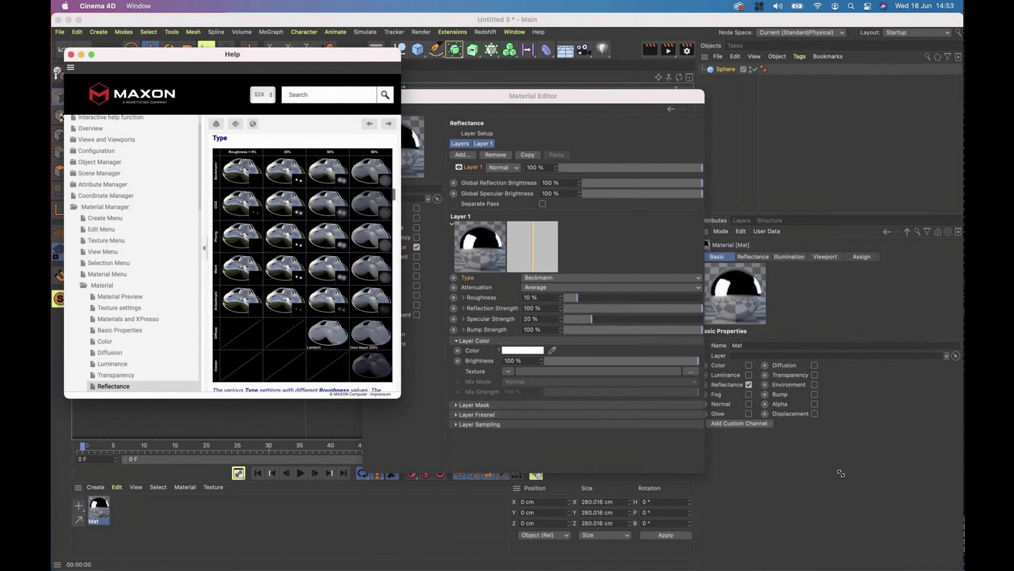
{"action": "left_click_drag", "start_coordinate": [841, 473], "coordinate": [910, 511]}
{"action": "scroll", "coordinate": [705, 285], "scroll_direction": "down", "scroll_amount": 4}
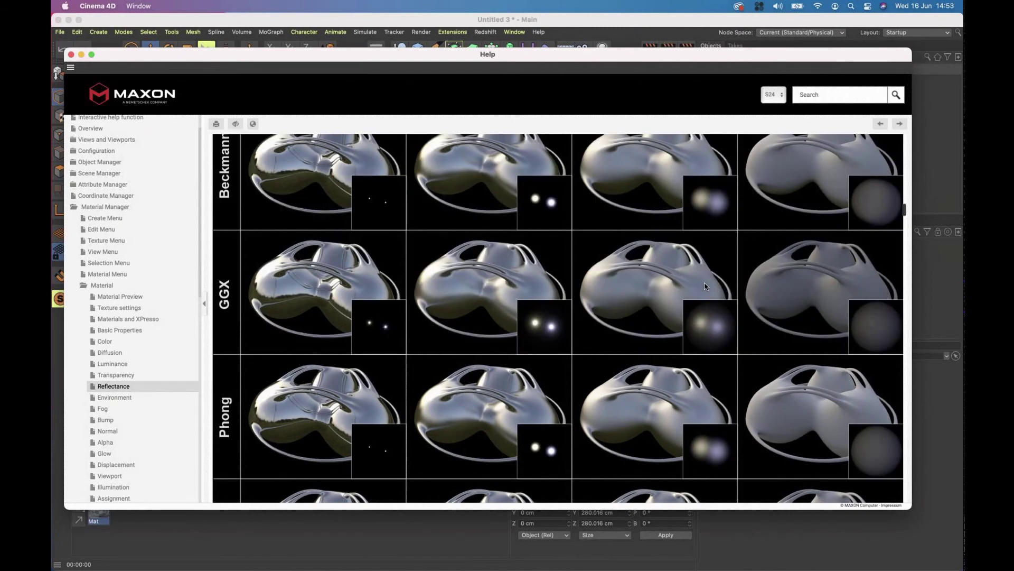
{"action": "scroll", "coordinate": [705, 286], "scroll_direction": "down", "scroll_amount": 10}
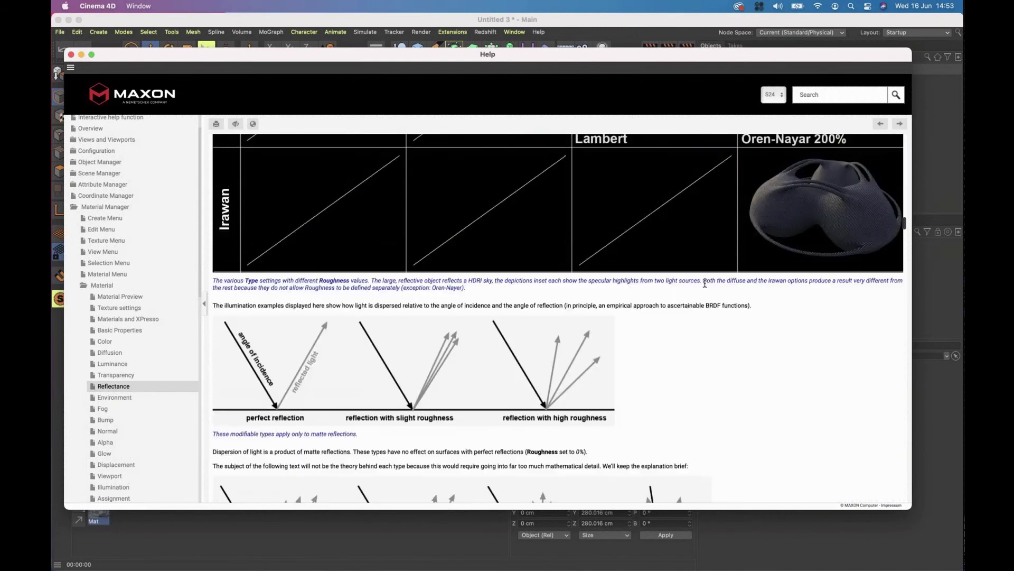
{"action": "scroll", "coordinate": [704, 284], "scroll_direction": "down", "scroll_amount": 3}
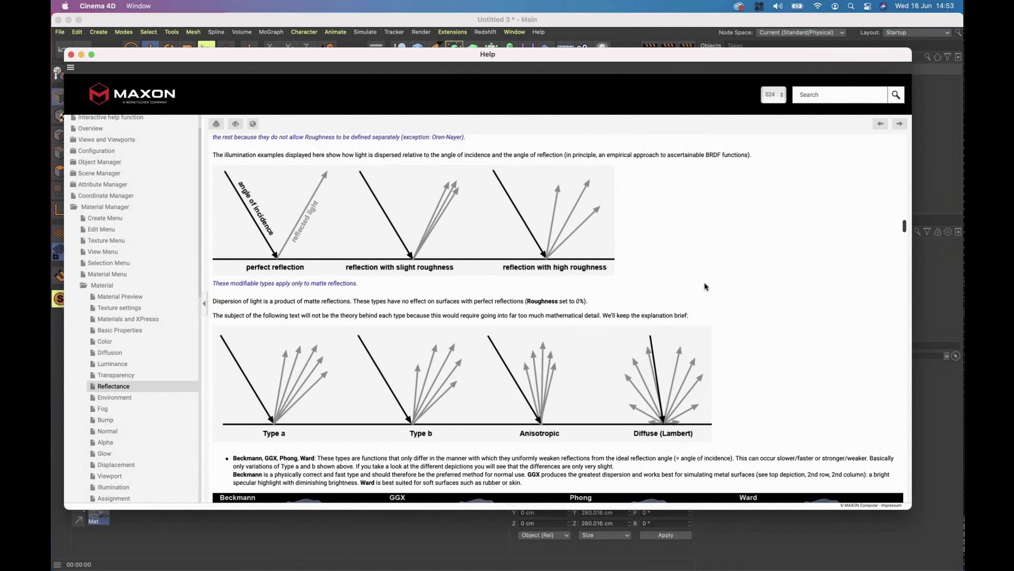
{"action": "scroll", "coordinate": [705, 287], "scroll_direction": "down", "scroll_amount": 4}
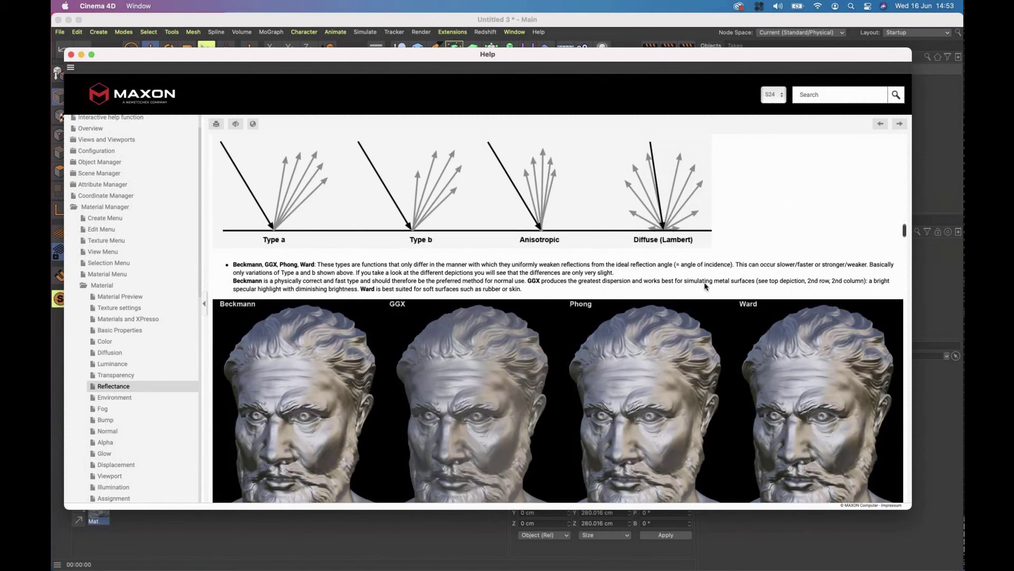
{"action": "scroll", "coordinate": [705, 286], "scroll_direction": "down", "scroll_amount": 3}
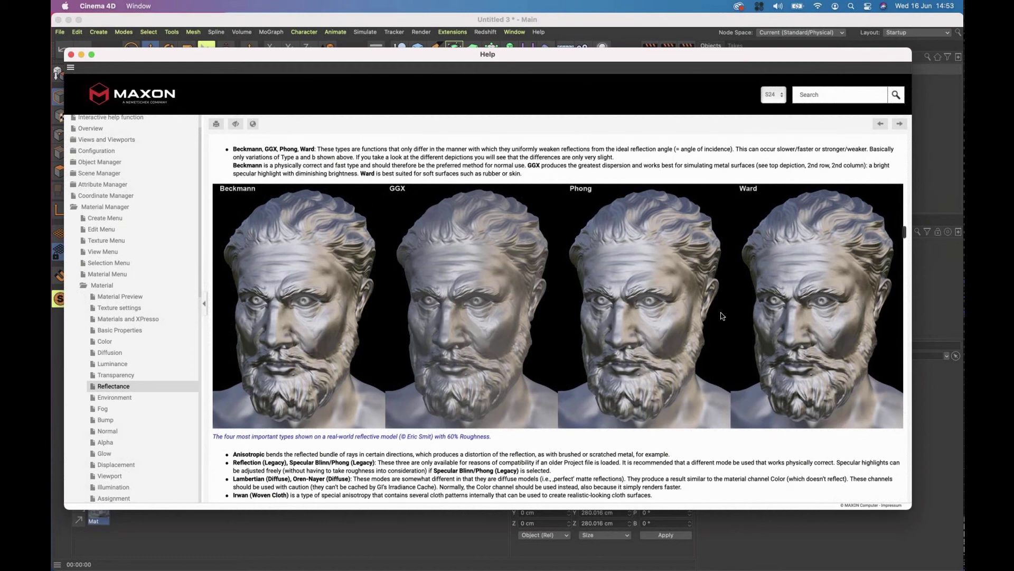
{"action": "scroll", "coordinate": [639, 247], "scroll_direction": "up", "scroll_amount": 1}
{"action": "triple_click", "coordinate": [442, 168]}
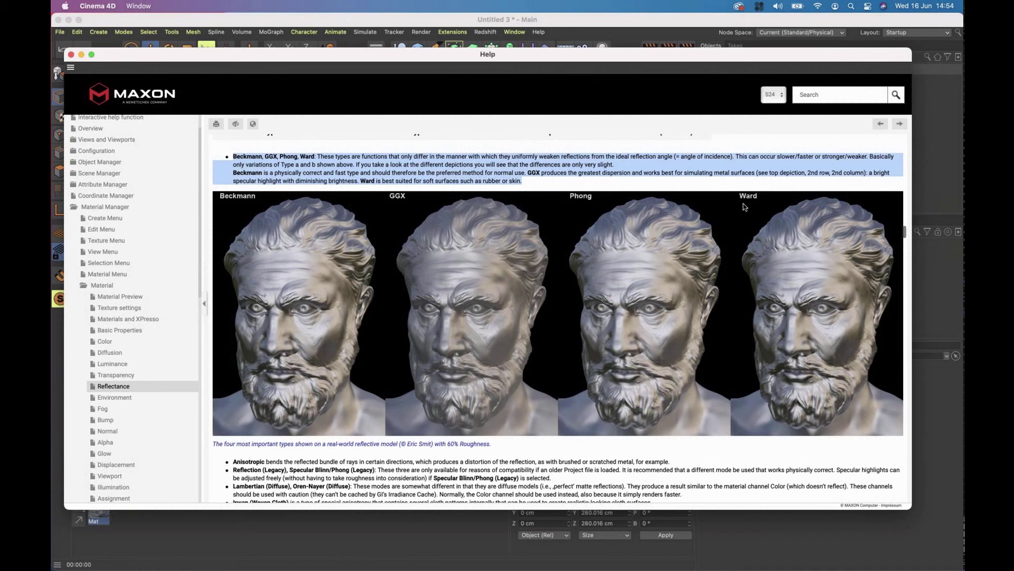
{"action": "left_click", "coordinate": [80, 55]}
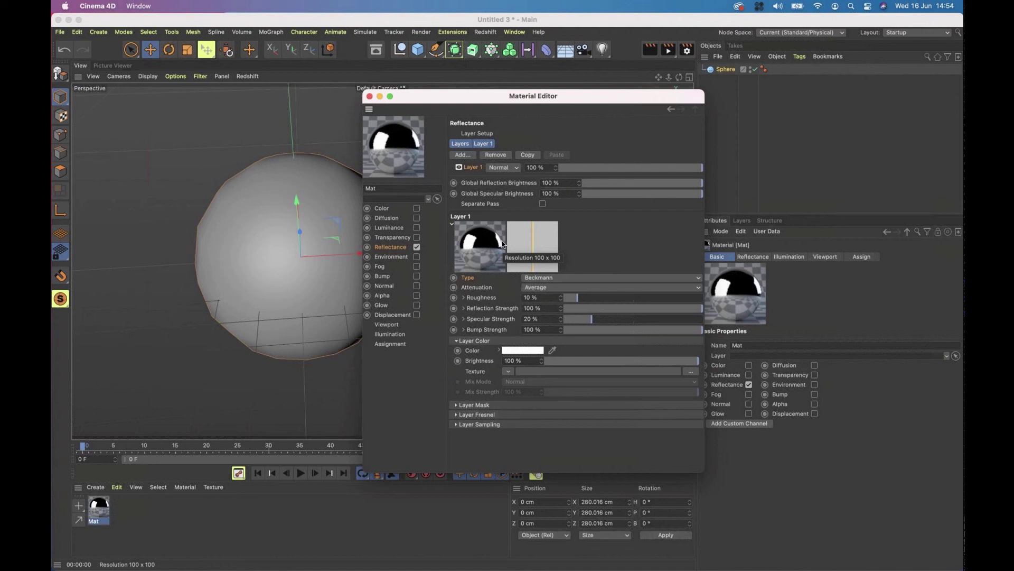
Step: Expand the Beckmann layer's Layer Fresnel group and scroll to its settings
{"action": "left_click", "coordinate": [455, 415]}
{"action": "scroll", "coordinate": [460, 412], "scroll_direction": "down", "scroll_amount": 1}
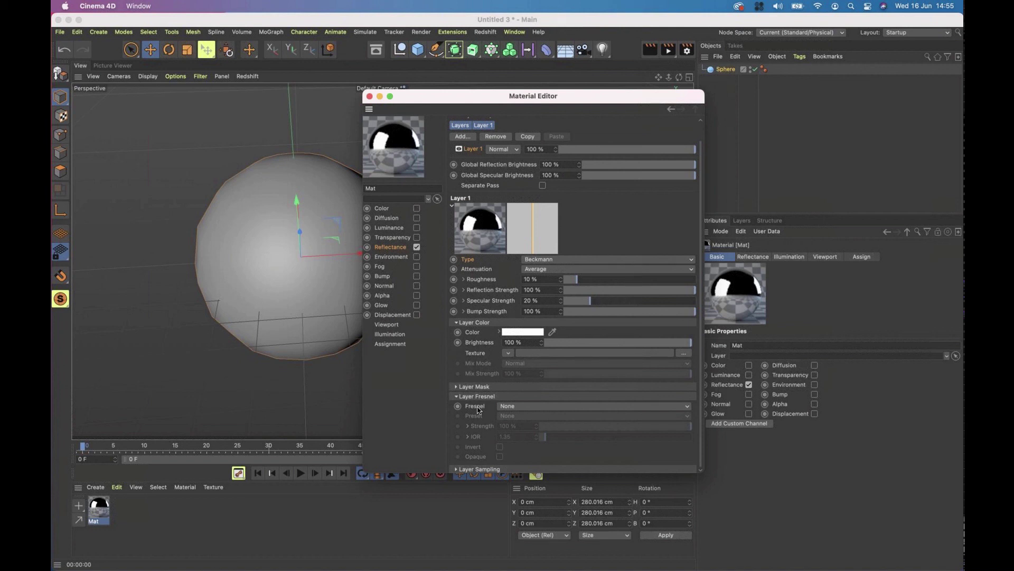
Step: Set the Beckmann layer's Fresnel to Dielectric, giving a Custom preset with IOR 1.35
{"action": "left_click", "coordinate": [526, 407]}
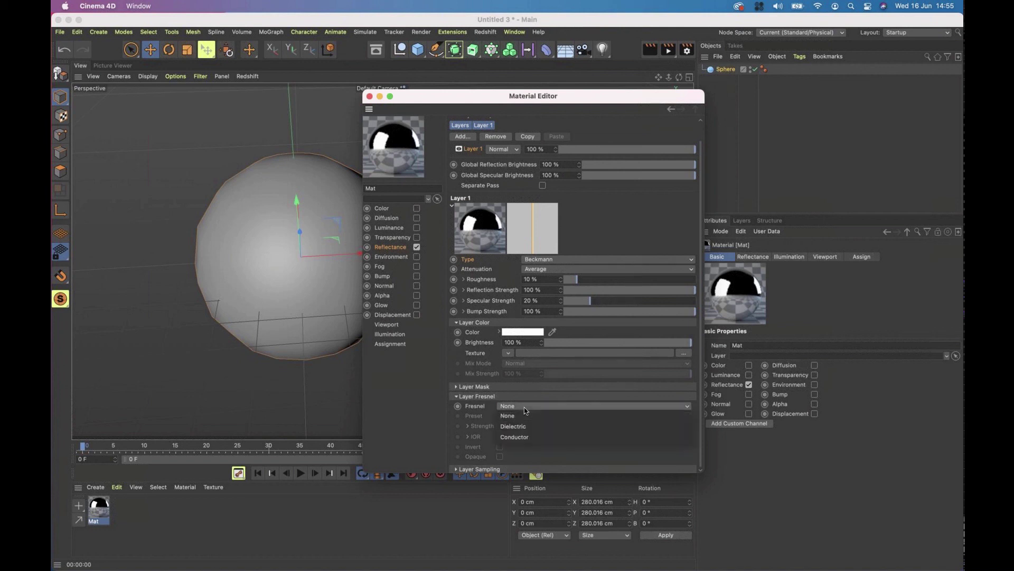
{"action": "left_click", "coordinate": [569, 427]}
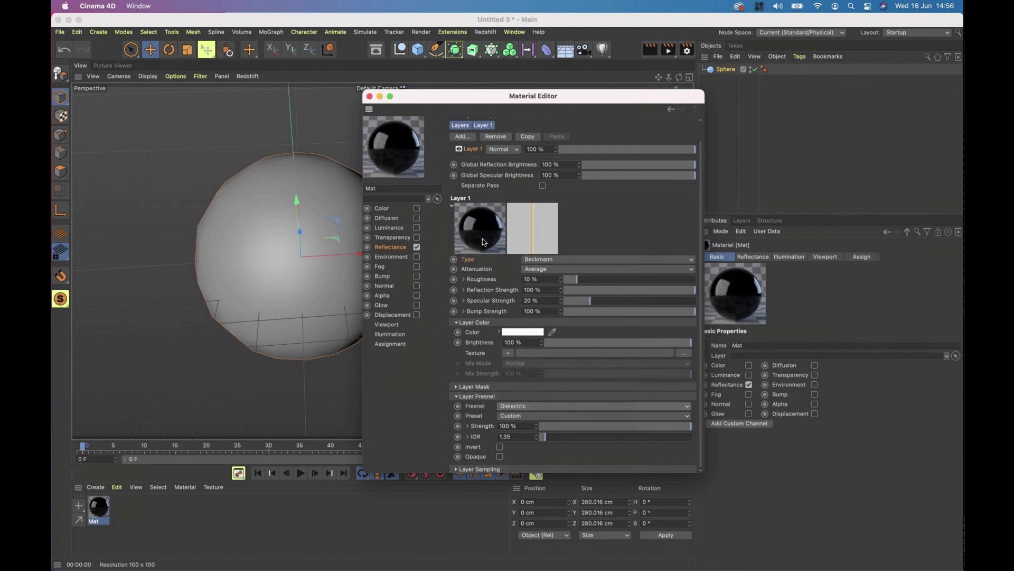
{"action": "left_click", "coordinate": [470, 138]}
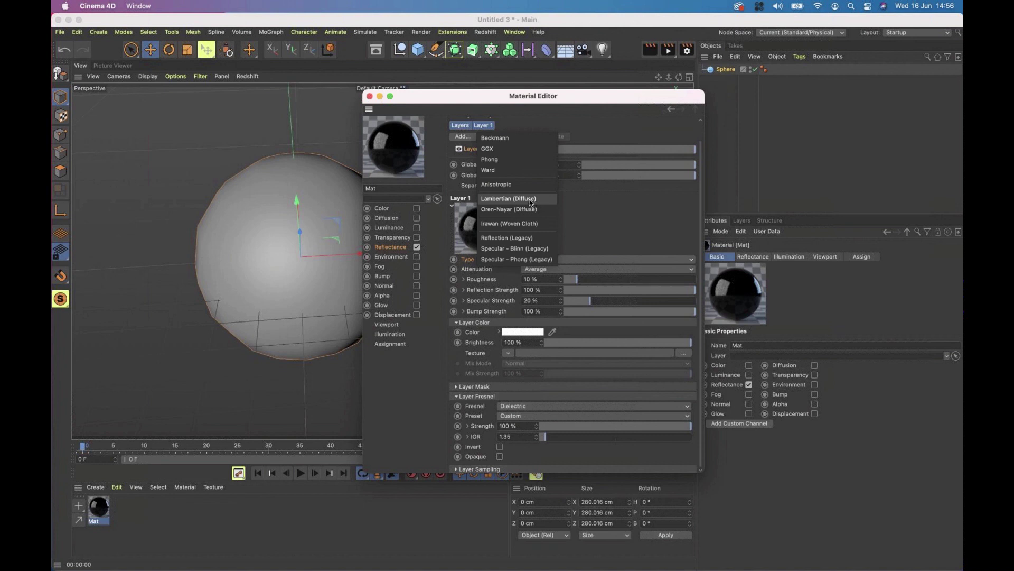
Step: Add a Lambertian (Diffuse) layer and drag it beneath the Beckmann Layer 1
{"action": "left_click", "coordinate": [530, 201]}
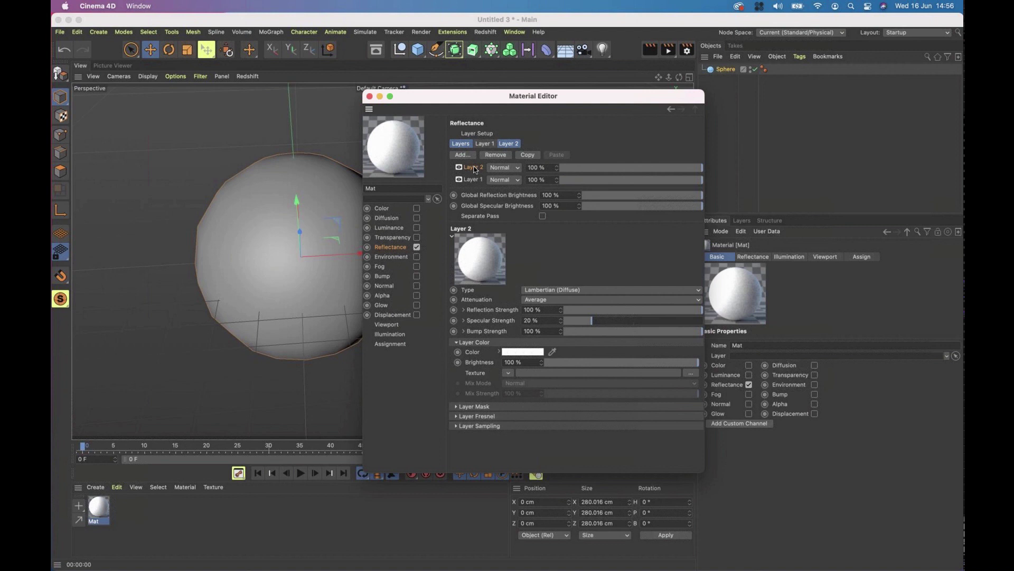
{"action": "left_click_drag", "start_coordinate": [476, 170], "coordinate": [474, 184]}
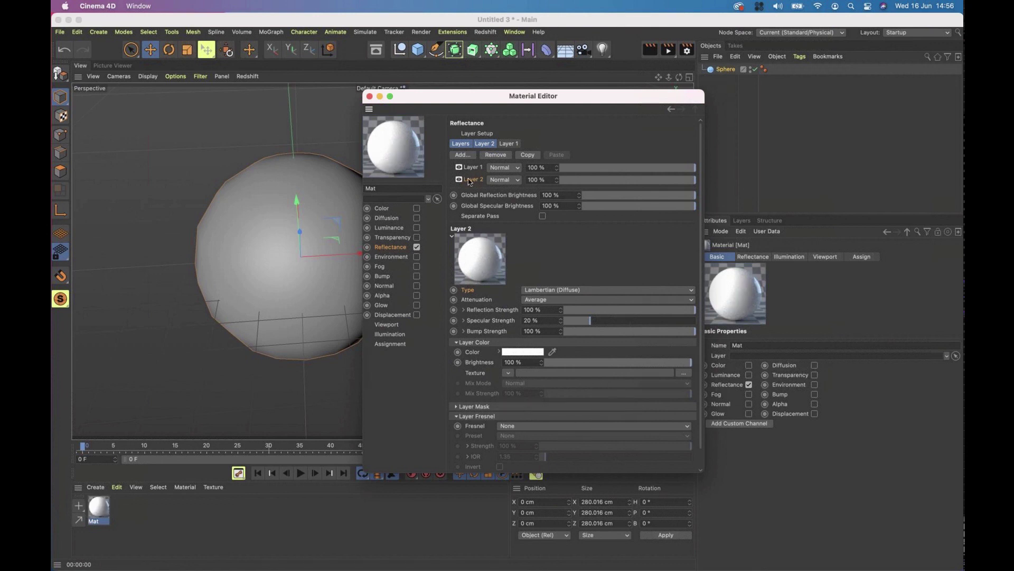
Step: Make Mat's Lambertian Layer 2 colour purple, then select Layer 1
{"action": "left_click", "coordinate": [531, 351]}
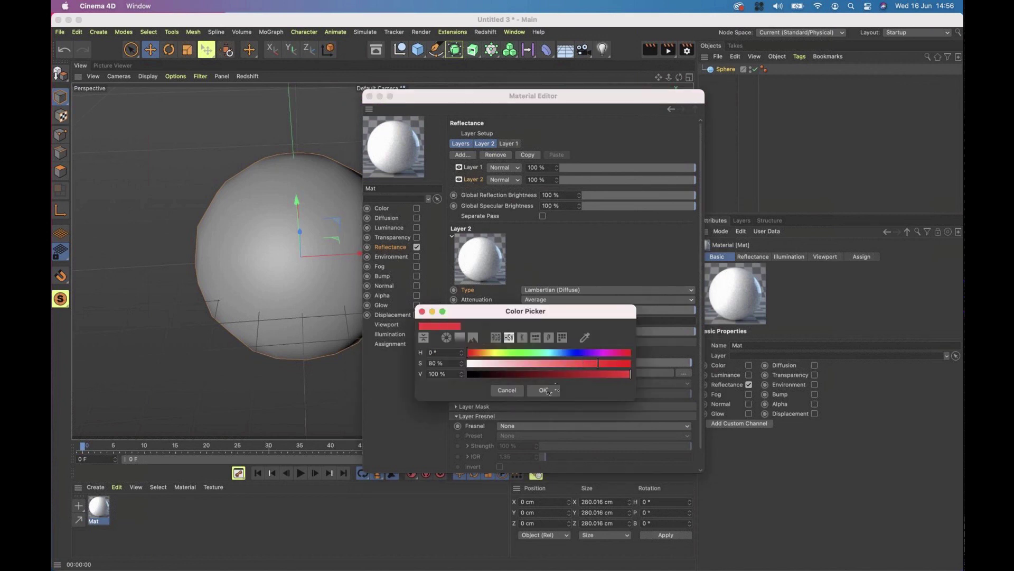
{"action": "left_click", "coordinate": [587, 352]}
{"action": "left_click", "coordinate": [543, 390]}
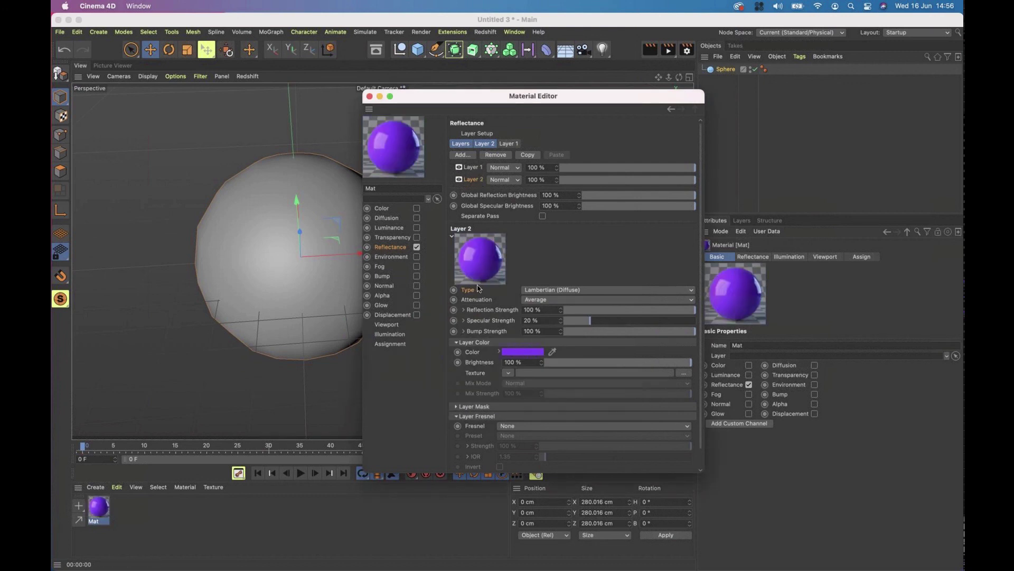
{"action": "left_click", "coordinate": [473, 168]}
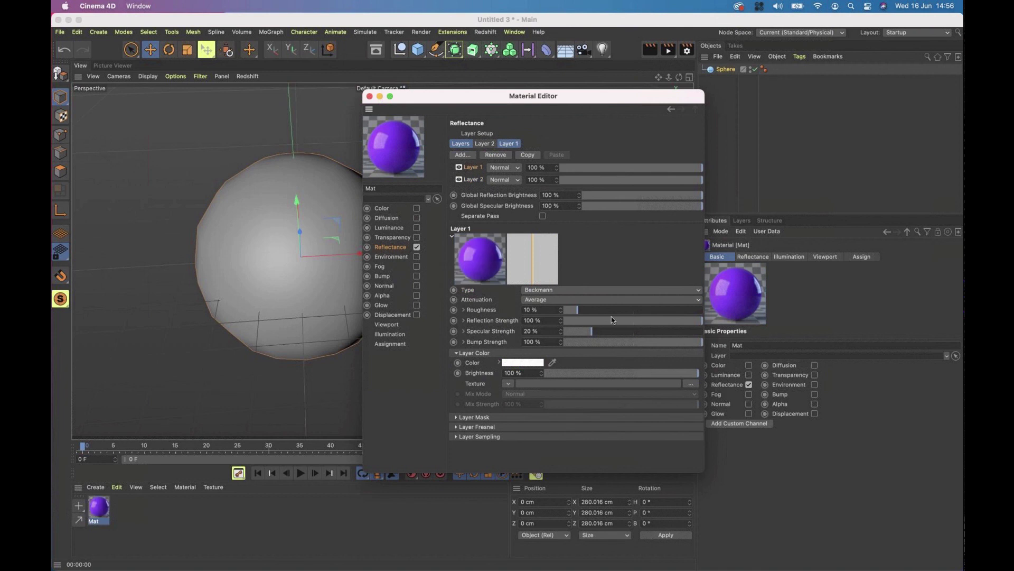
Step: Set Layer 1's Beckmann roughness to 22% with reflection strength kept at 100%
{"action": "mouse_move", "coordinate": [601, 311]}
{"action": "left_mouse_down"}
{"action": "mouse_move", "coordinate": [639, 311]}
{"action": "mouse_move", "coordinate": [584, 312]}
{"action": "mouse_move", "coordinate": [640, 313]}
{"action": "mouse_move", "coordinate": [592, 312]}
{"action": "left_mouse_up"}
{"action": "left_click", "coordinate": [638, 321]}
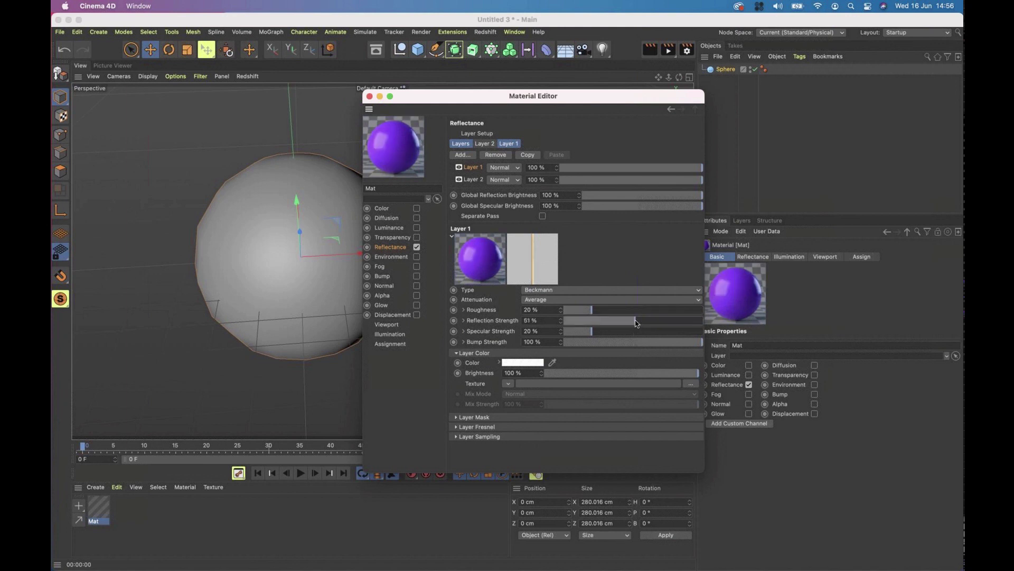
{"action": "left_click", "coordinate": [700, 322]}
{"action": "left_click_drag", "start_coordinate": [670, 312], "coordinate": [590, 311]}
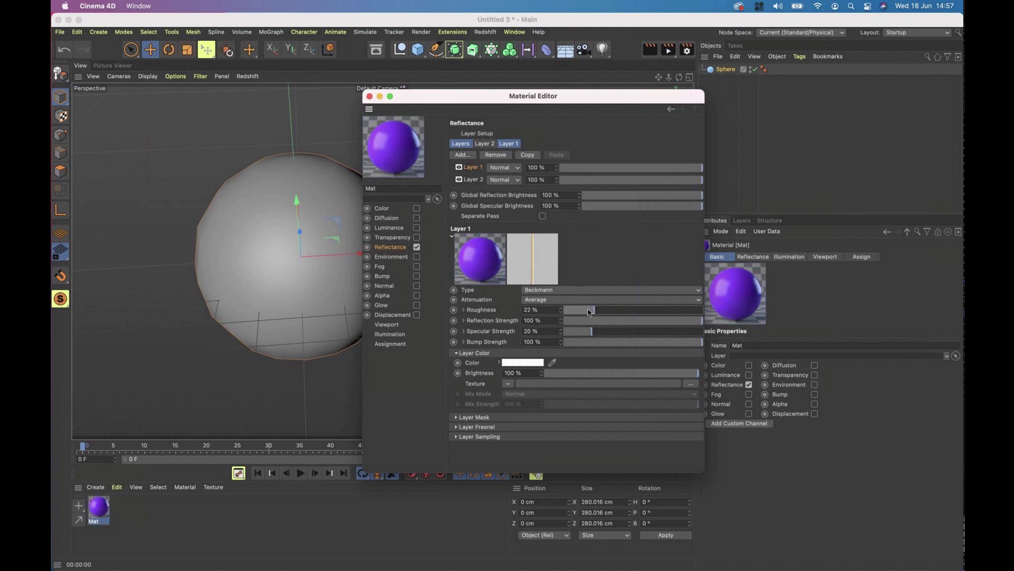
Step: Create a new PBR material from the Material Manager's Create menu
{"action": "left_click", "coordinate": [96, 487]}
{"action": "mouse_move", "coordinate": [148, 380]}
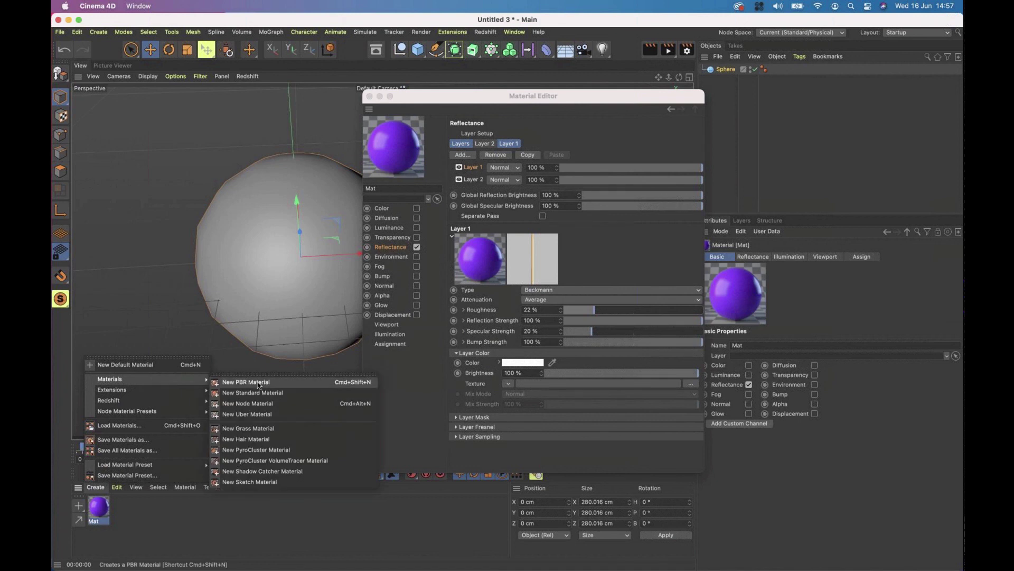
{"action": "left_click", "coordinate": [263, 381]}
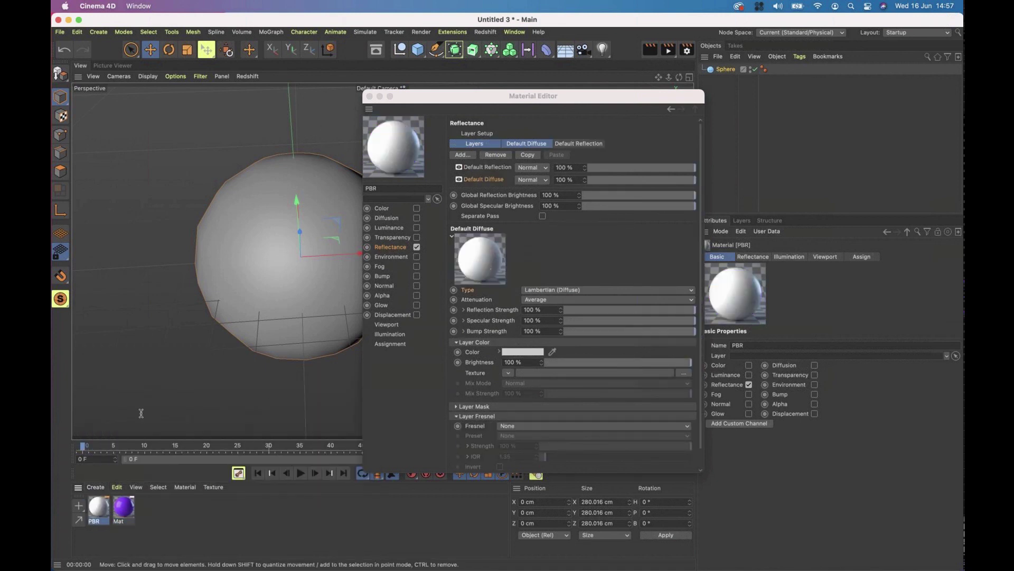
Step: Show the PBR material's Default Reflection layer (Beckmann, Roughness 30%) in Reflectance
{"action": "left_click", "coordinate": [398, 208]}
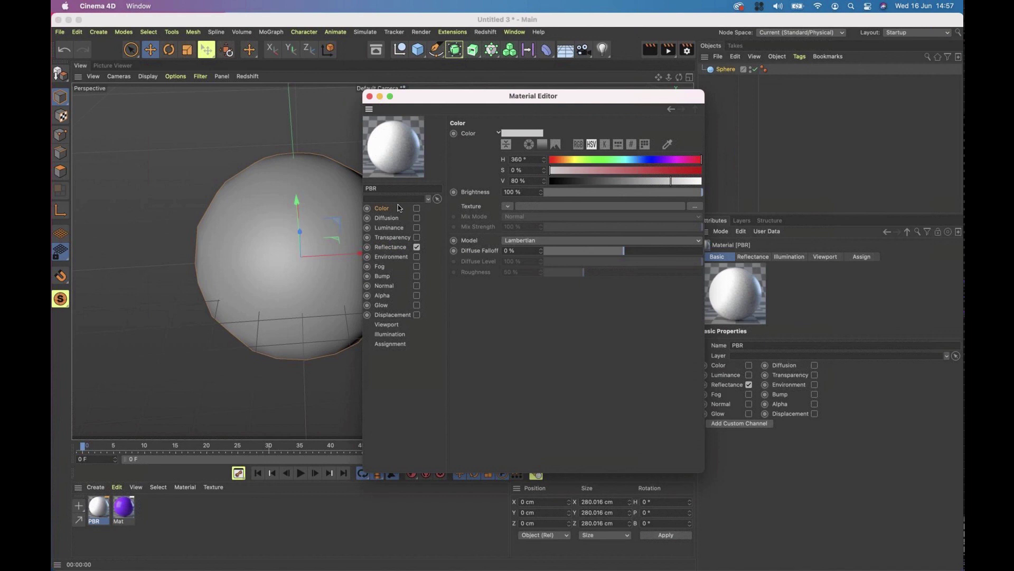
{"action": "left_click", "coordinate": [398, 247]}
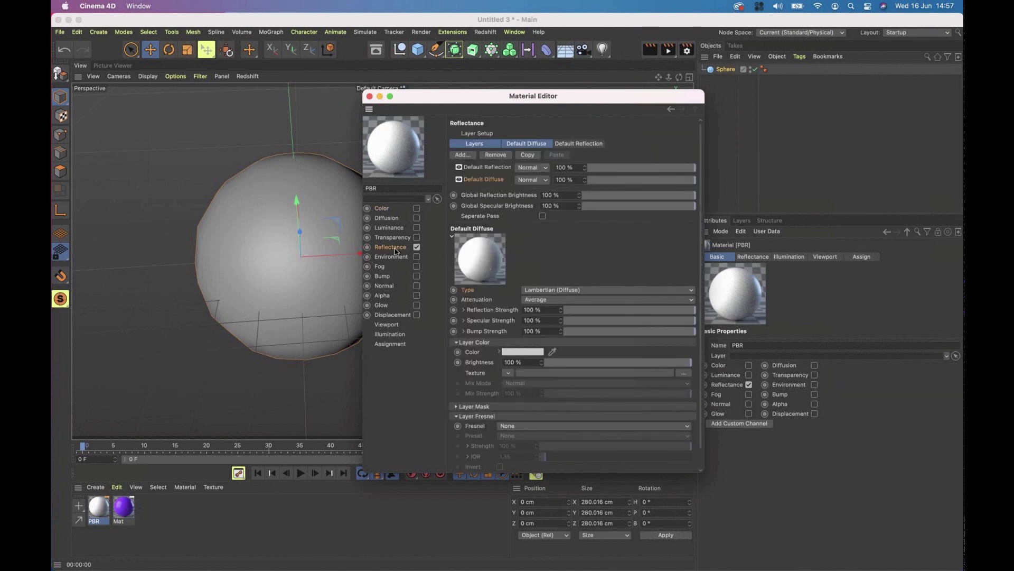
{"action": "left_click", "coordinate": [479, 168]}
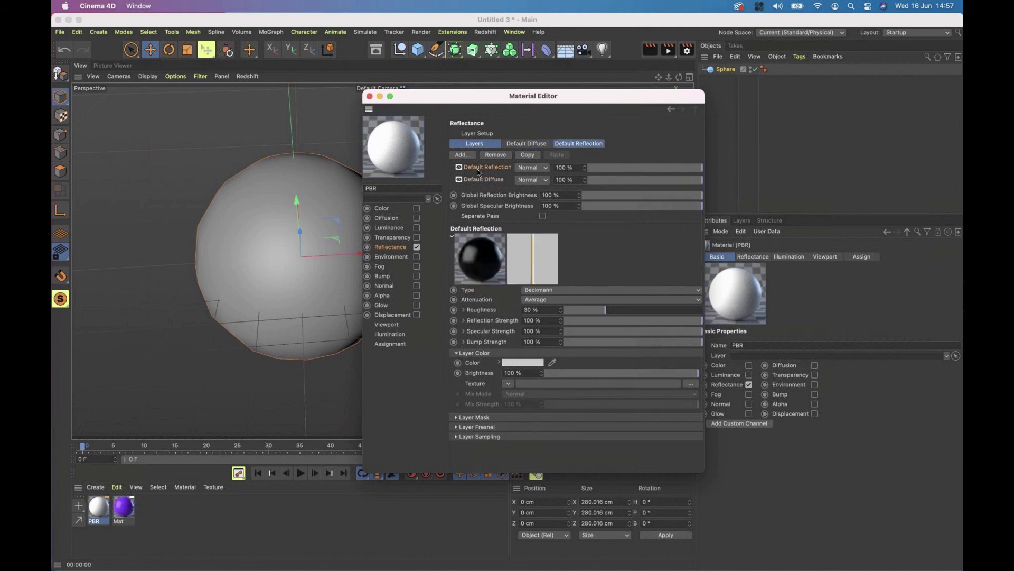